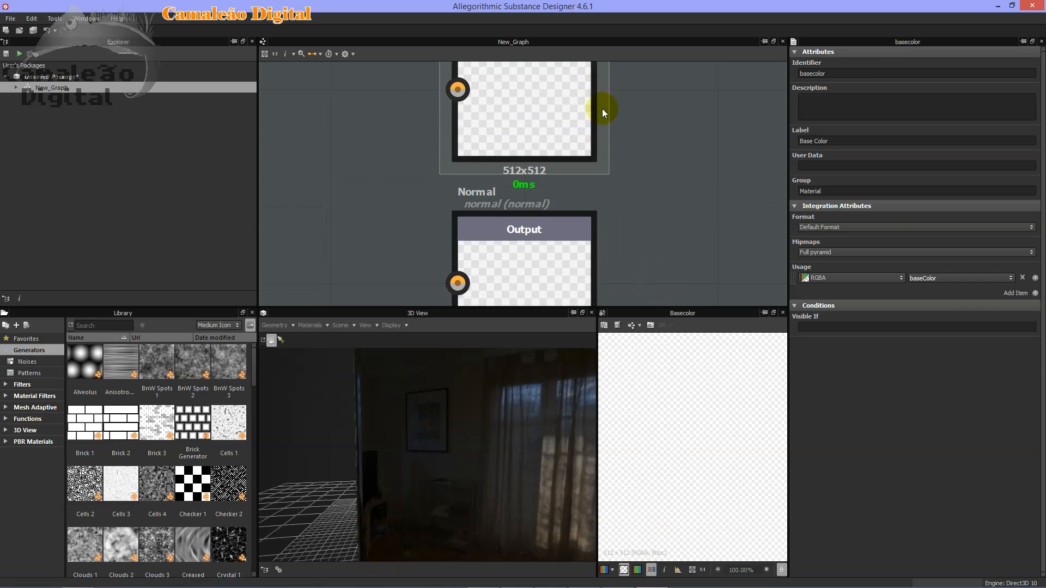
Add a Brick Generator from the library to the graph, in front of the Normal output.
{"action": "scroll", "coordinate": [618, 100], "scroll_direction": "up", "scroll_amount": 5}
{"action": "middle_click_drag", "start_coordinate": [606, 147], "coordinate": [727, 94]}
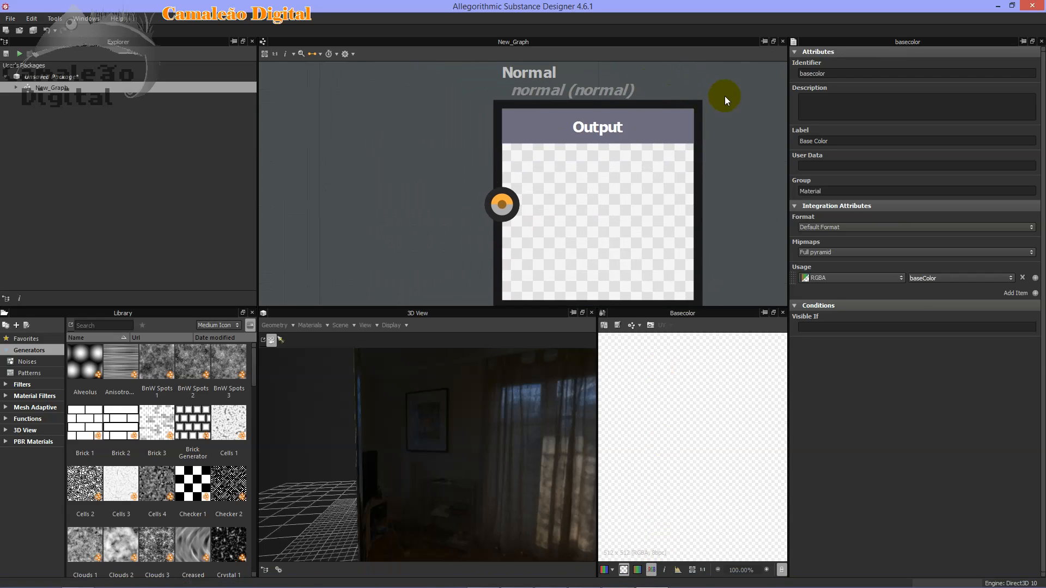
{"action": "scroll", "coordinate": [457, 128], "scroll_direction": "down", "scroll_amount": 2}
{"action": "middle_click_drag", "start_coordinate": [383, 135], "coordinate": [451, 138]}
{"action": "left_click_drag", "start_coordinate": [192, 422], "coordinate": [327, 189]}
{"action": "middle_click_drag", "start_coordinate": [465, 199], "coordinate": [485, 201]}
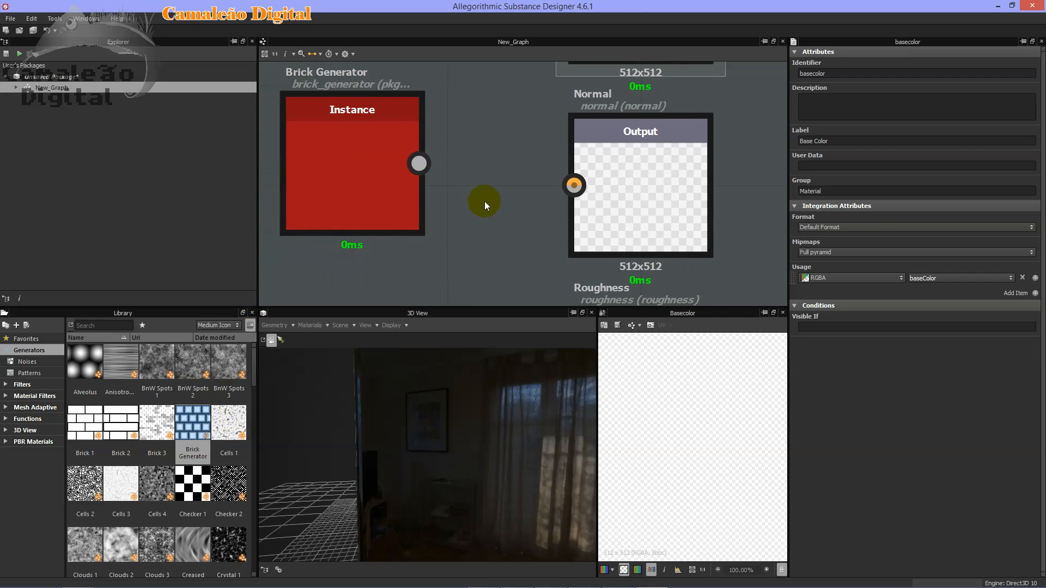
Add a Normal node fed by the Brick Generator and connect its result to the graph's Normal output.
{"action": "scroll", "coordinate": [405, 176], "scroll_direction": "down", "scroll_amount": 2}
{"action": "middle_click_drag", "start_coordinate": [405, 175], "coordinate": [348, 185]}
{"action": "right_click", "coordinate": [348, 186]}
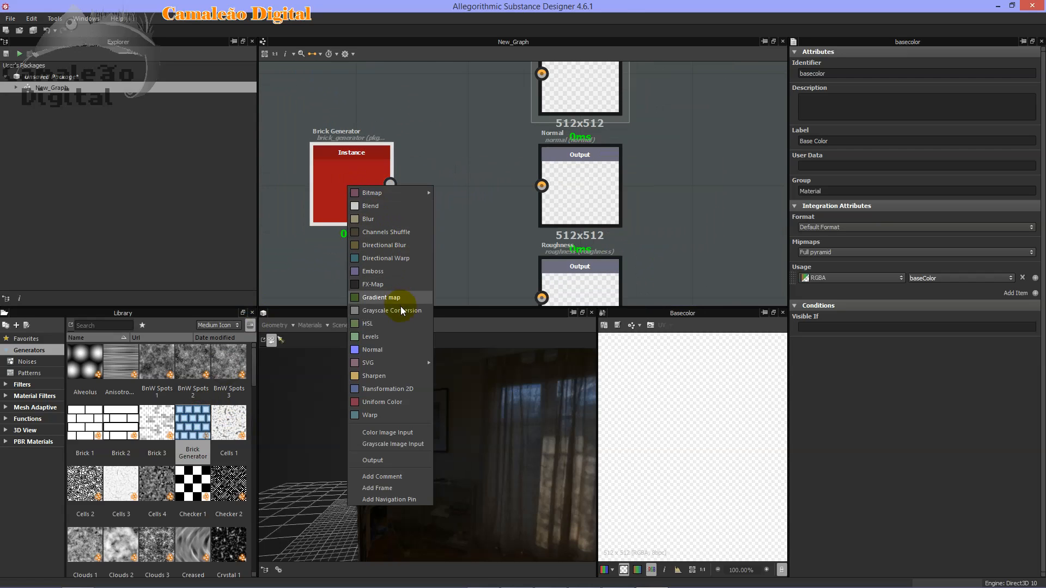
{"action": "left_click", "coordinate": [407, 350]}
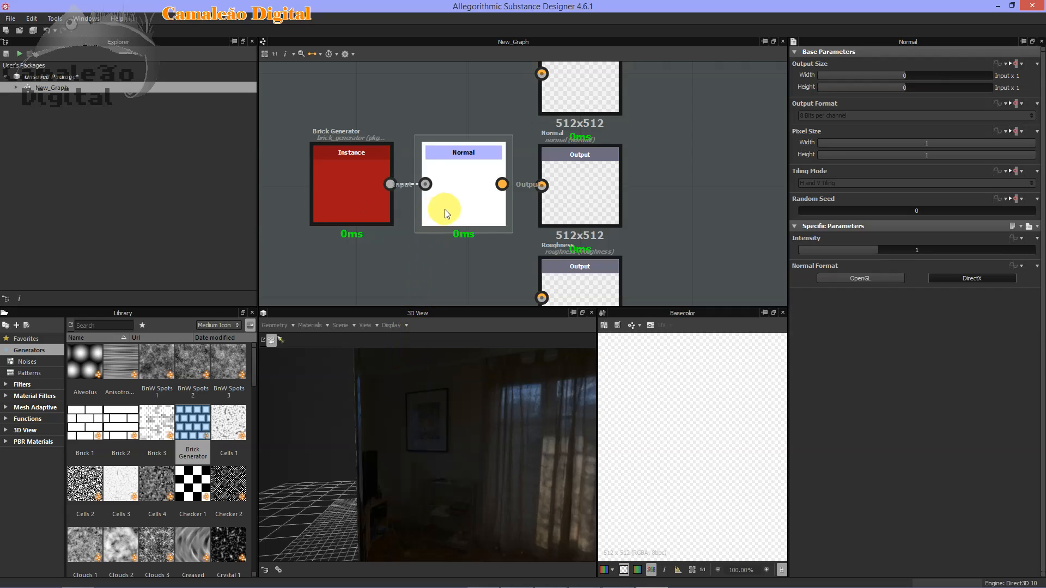
{"action": "left_click_drag", "start_coordinate": [502, 184], "coordinate": [578, 195]}
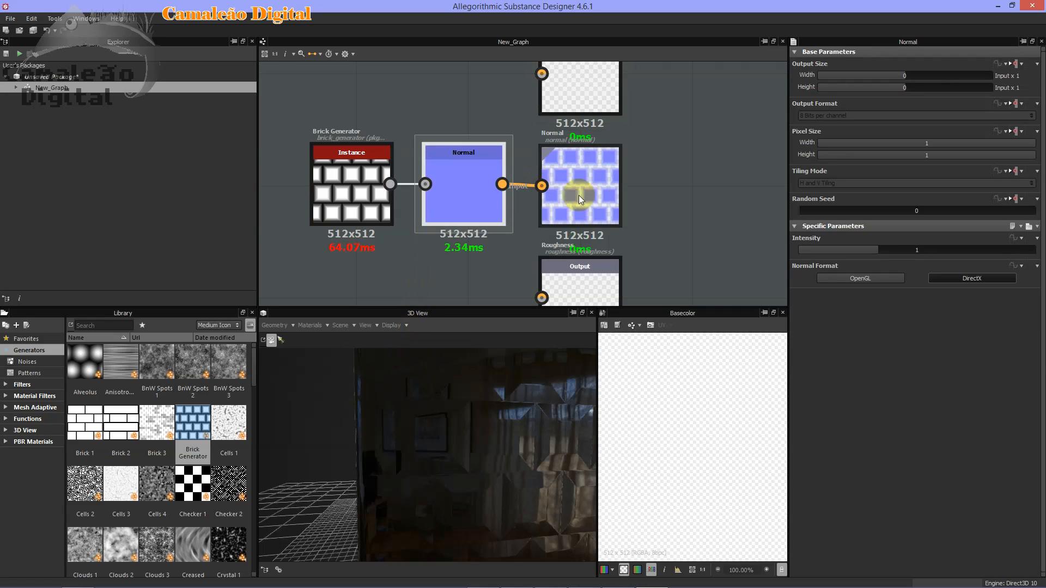
Show the Normal node's map in the 2D view with the transparency display turned off.
{"action": "double_click", "coordinate": [486, 188]}
{"action": "scroll", "coordinate": [714, 455], "scroll_direction": "down", "scroll_amount": 3}
{"action": "left_click", "coordinate": [636, 570]}
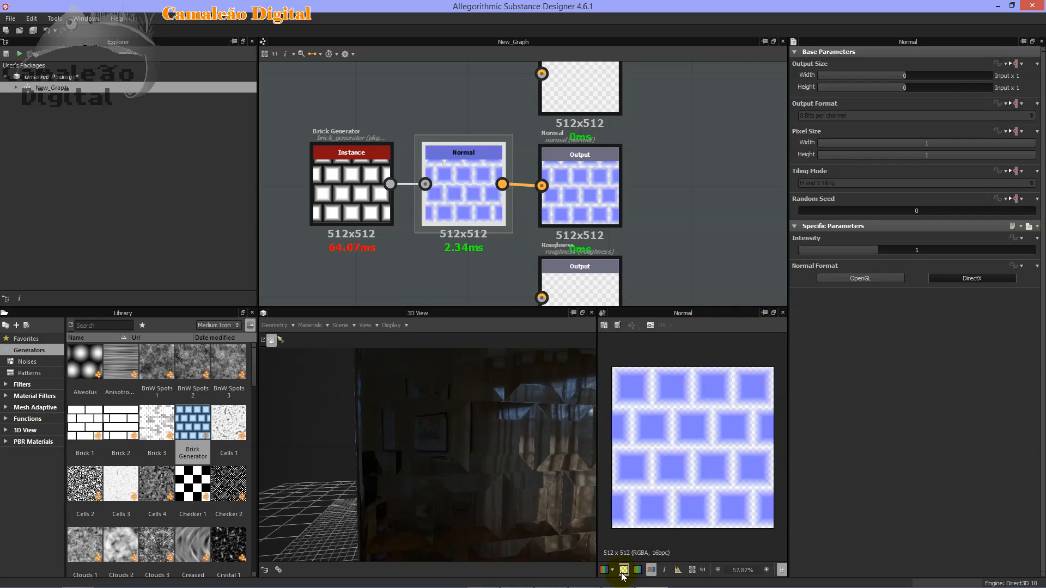
{"action": "scroll", "coordinate": [704, 418], "scroll_direction": "down", "scroll_amount": 8}
{"action": "scroll", "coordinate": [703, 420], "scroll_direction": "up", "scroll_amount": 13}
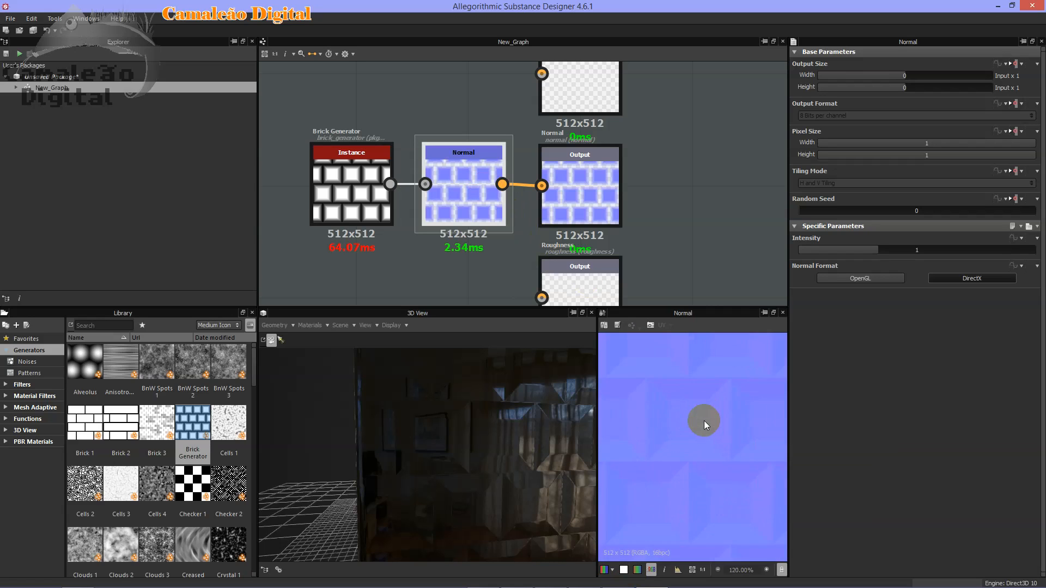
Set the Normal node's intensity to 3.
{"action": "left_click_drag", "start_coordinate": [450, 416], "coordinate": [501, 378]}
{"action": "scroll", "coordinate": [477, 96], "scroll_direction": "down", "scroll_amount": 4}
{"action": "scroll", "coordinate": [500, 146], "scroll_direction": "up", "scroll_amount": 4}
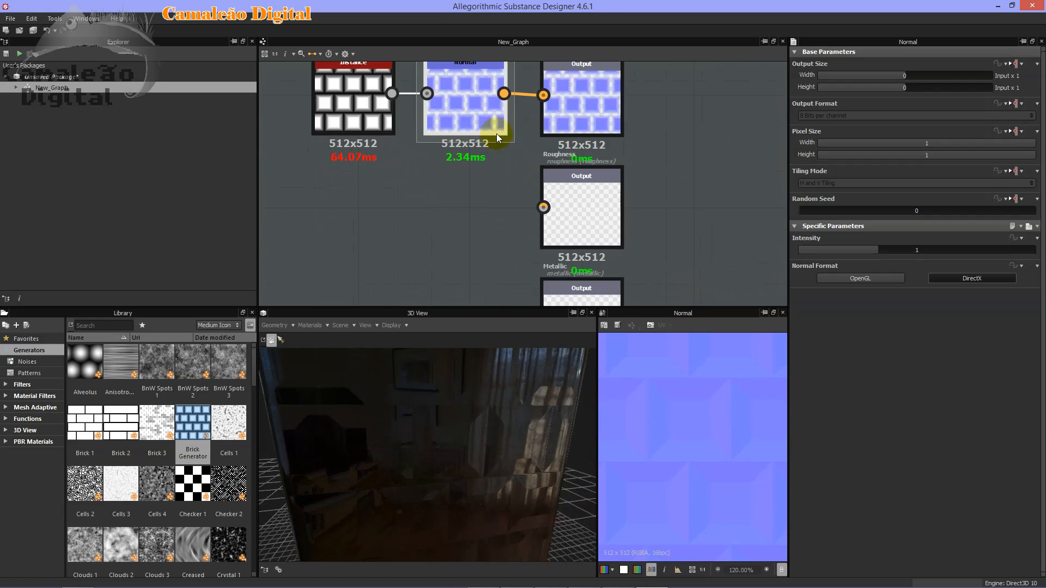
{"action": "left_click_drag", "start_coordinate": [872, 249], "coordinate": [1041, 248]}
Compare the brick relief on the 3D cube with the normal map shown in the 2D view.
{"action": "scroll", "coordinate": [653, 417], "scroll_direction": "down", "scroll_amount": 1}
{"action": "scroll", "coordinate": [555, 454], "scroll_direction": "down", "scroll_amount": 2}
{"action": "left_click_drag", "start_coordinate": [555, 453], "coordinate": [524, 436]}
{"action": "scroll", "coordinate": [521, 455], "scroll_direction": "up", "scroll_amount": 4}
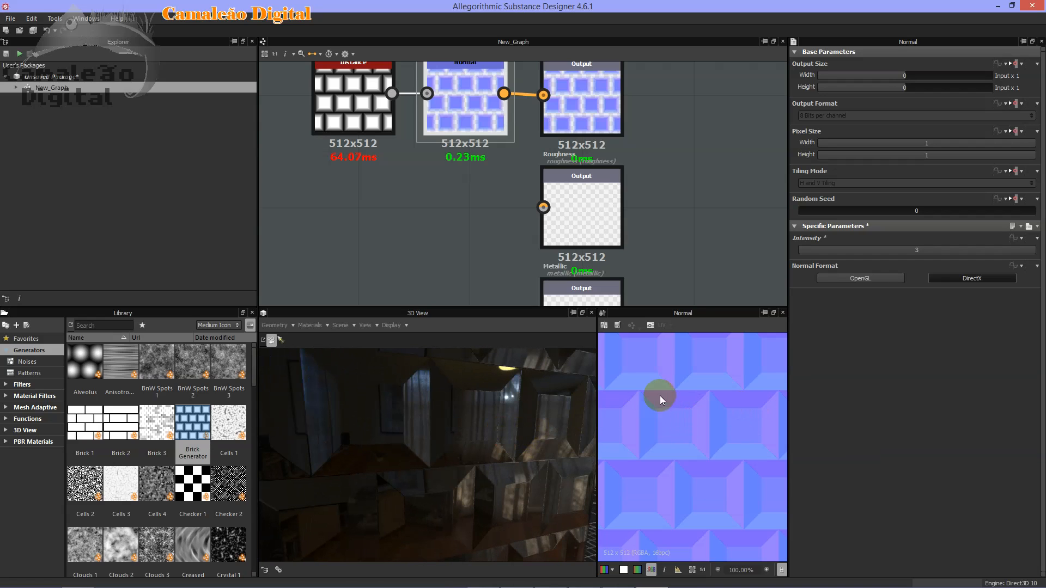
{"action": "left_click_drag", "start_coordinate": [600, 401], "coordinate": [473, 401]}
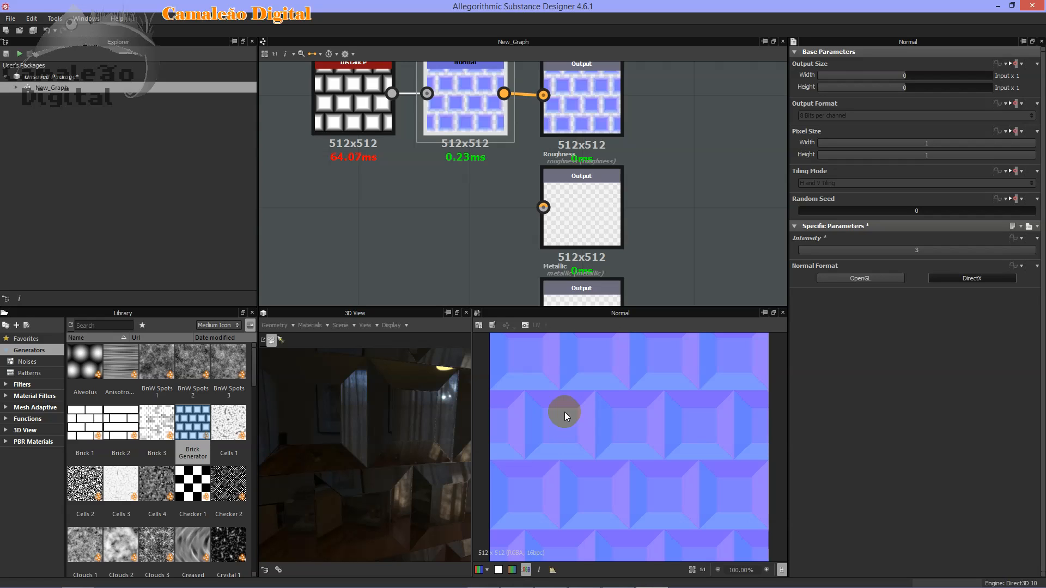
{"action": "mouse_move", "coordinate": [390, 479]}
{"action": "left_mouse_down"}
{"action": "mouse_move", "coordinate": [372, 494]}
{"action": "mouse_move", "coordinate": [434, 463]}
{"action": "mouse_move", "coordinate": [387, 452]}
{"action": "mouse_move", "coordinate": [412, 421]}
{"action": "mouse_move", "coordinate": [609, 413]}
{"action": "mouse_move", "coordinate": [599, 413]}
{"action": "left_mouse_up"}
{"action": "left_click", "coordinate": [487, 415]}
{"action": "left_click_drag", "start_coordinate": [486, 415], "coordinate": [501, 449]}
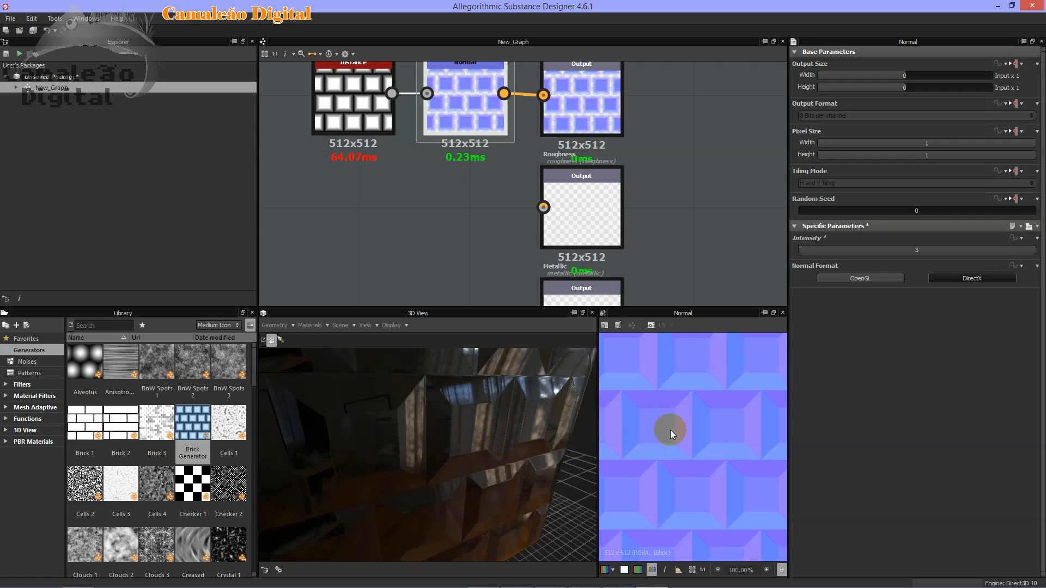
{"action": "left_click", "coordinate": [527, 402]}
{"action": "left_click_drag", "start_coordinate": [539, 429], "coordinate": [541, 425]}
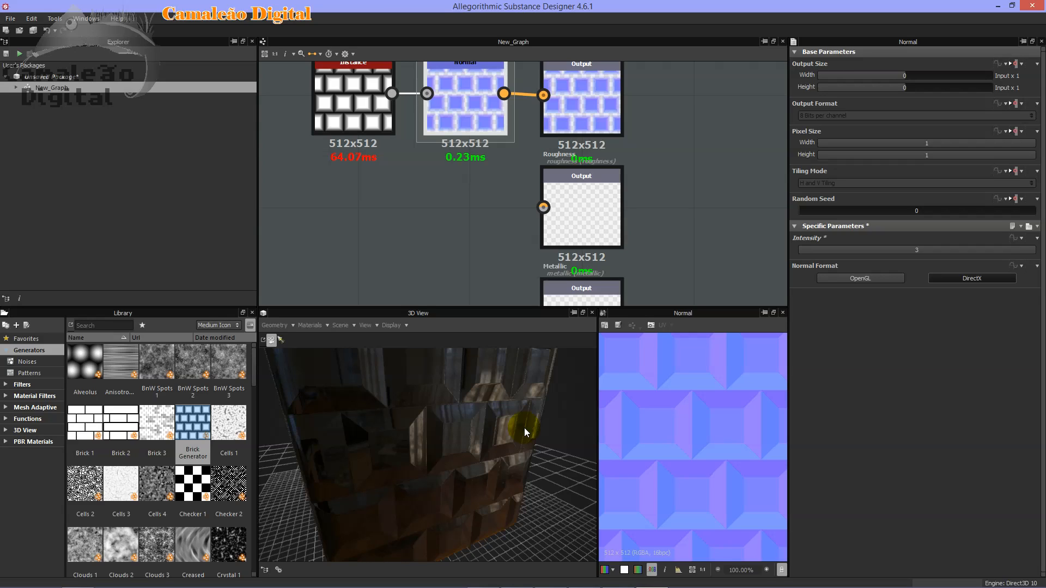
Review how the brick and Normal nodes feed the graph's outputs, from Base Color down to Roughness.
{"action": "middle_click_drag", "start_coordinate": [642, 150], "coordinate": [647, 249]}
{"action": "scroll", "coordinate": [661, 209], "scroll_direction": "up", "scroll_amount": 3}
{"action": "scroll", "coordinate": [626, 182], "scroll_direction": "down", "scroll_amount": 4}
{"action": "middle_click_drag", "start_coordinate": [603, 121], "coordinate": [609, 151]}
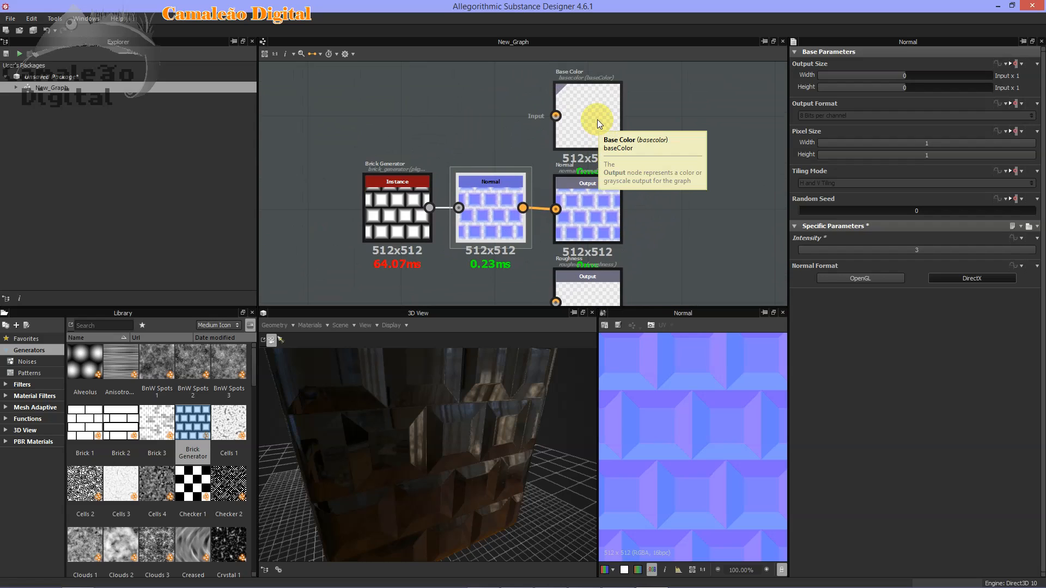
{"action": "scroll", "coordinate": [606, 217], "scroll_direction": "up", "scroll_amount": 2}
{"action": "middle_click_drag", "start_coordinate": [603, 217], "coordinate": [638, 142]}
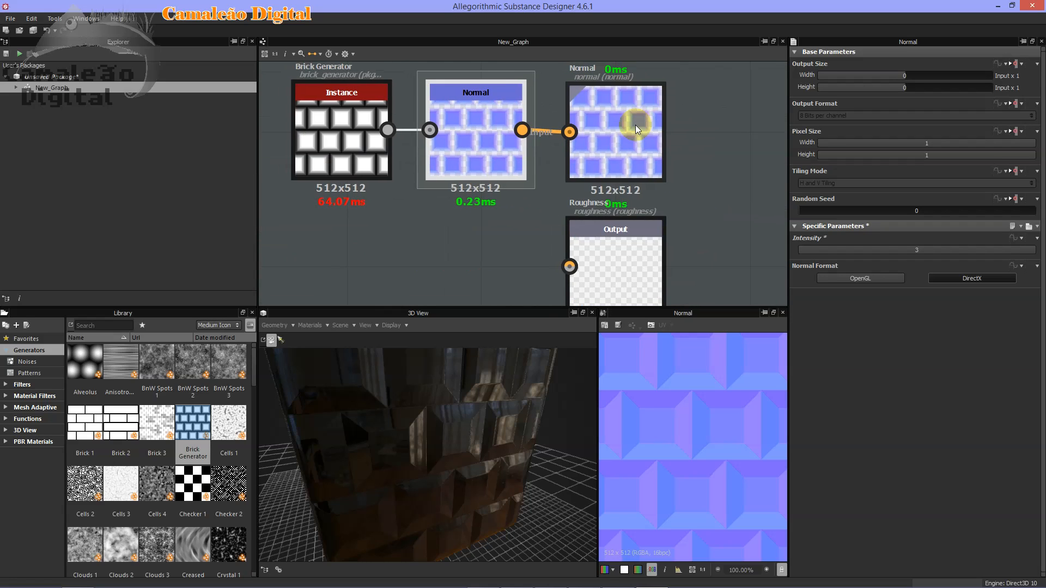
{"action": "middle_click_drag", "start_coordinate": [505, 110], "coordinate": [524, 156]}
Examine the brick bevels and reflections on the cube from several angles, against the colors of the normal map.
{"action": "left_click_drag", "start_coordinate": [474, 410], "coordinate": [467, 387]}
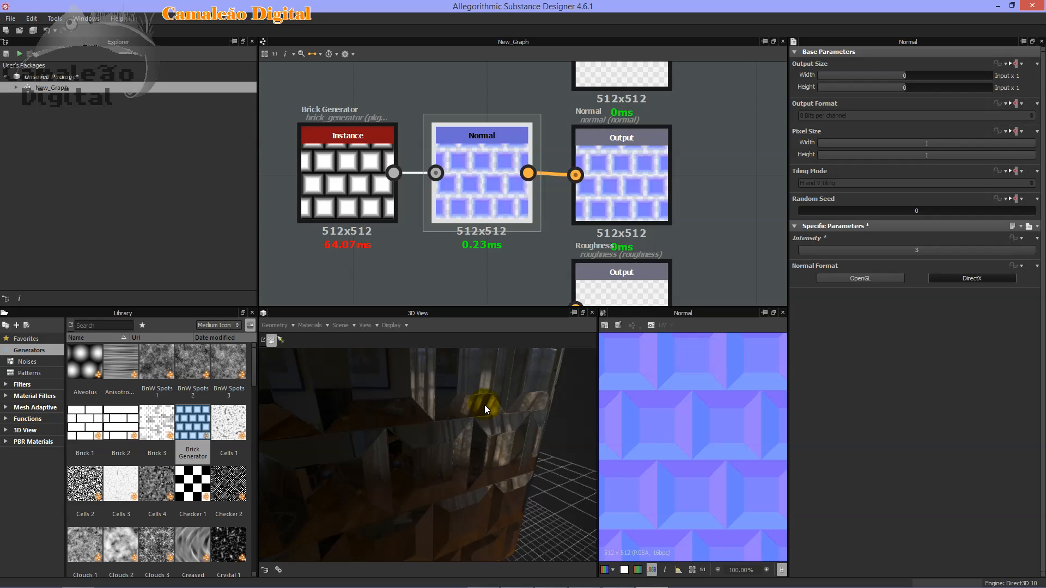
{"action": "scroll", "coordinate": [730, 466], "scroll_direction": "down", "scroll_amount": 6}
{"action": "scroll", "coordinate": [730, 465], "scroll_direction": "up", "scroll_amount": 8}
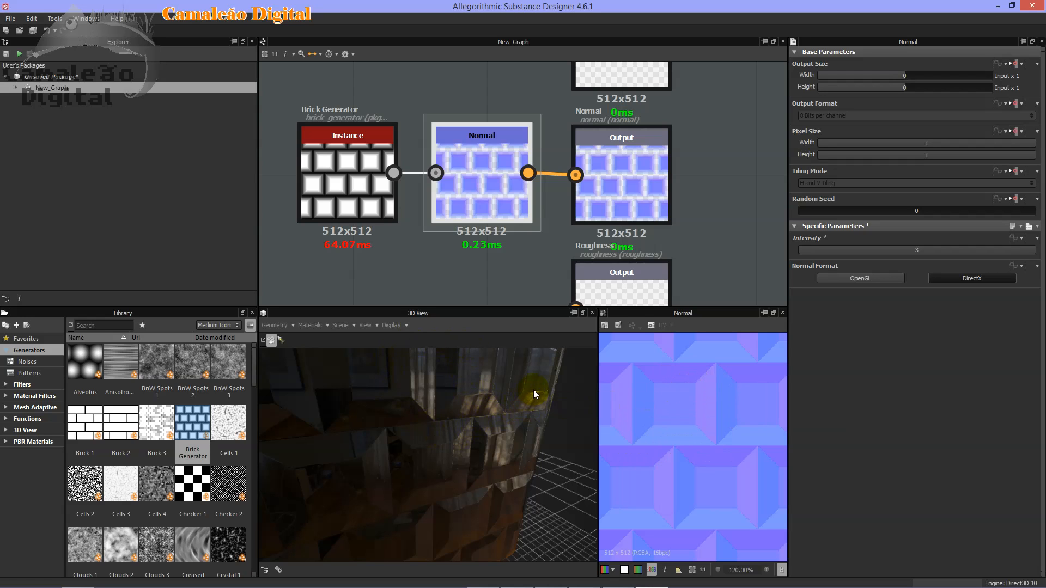
{"action": "left_click_drag", "start_coordinate": [474, 401], "coordinate": [783, 422]}
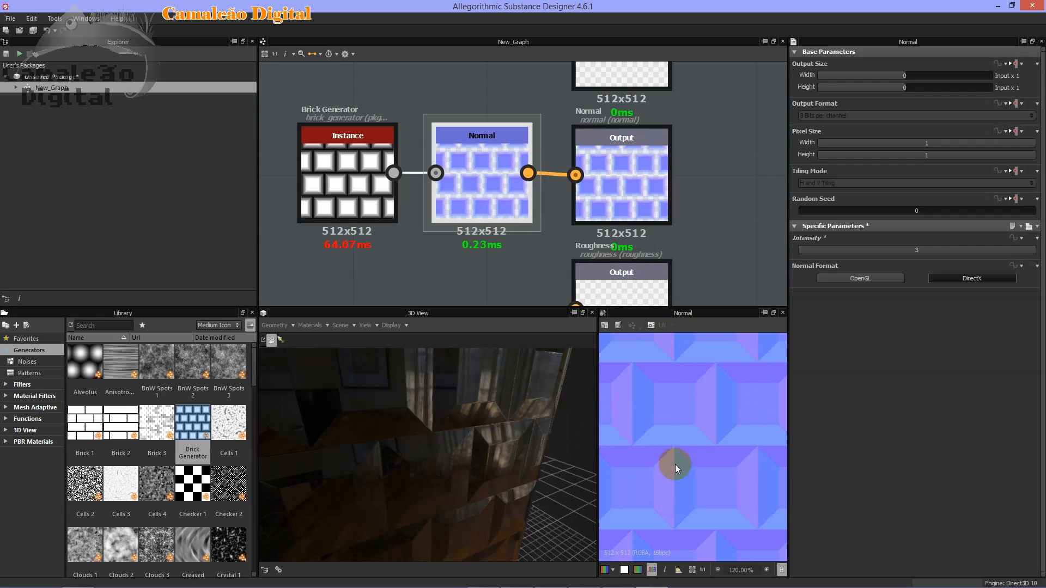
{"action": "left_click_drag", "start_coordinate": [432, 374], "coordinate": [662, 428]}
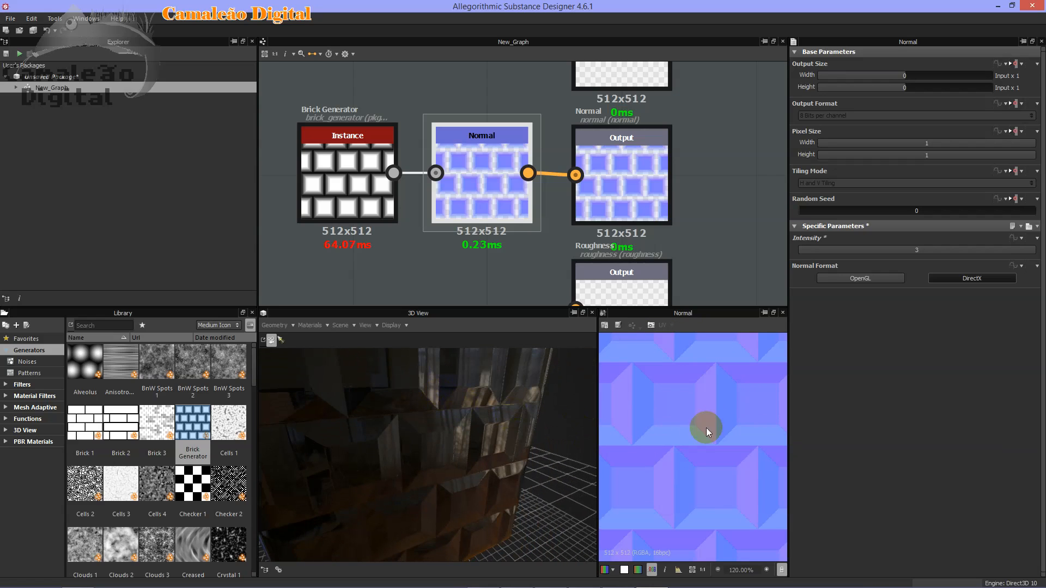
{"action": "left_click_drag", "start_coordinate": [426, 361], "coordinate": [505, 401]}
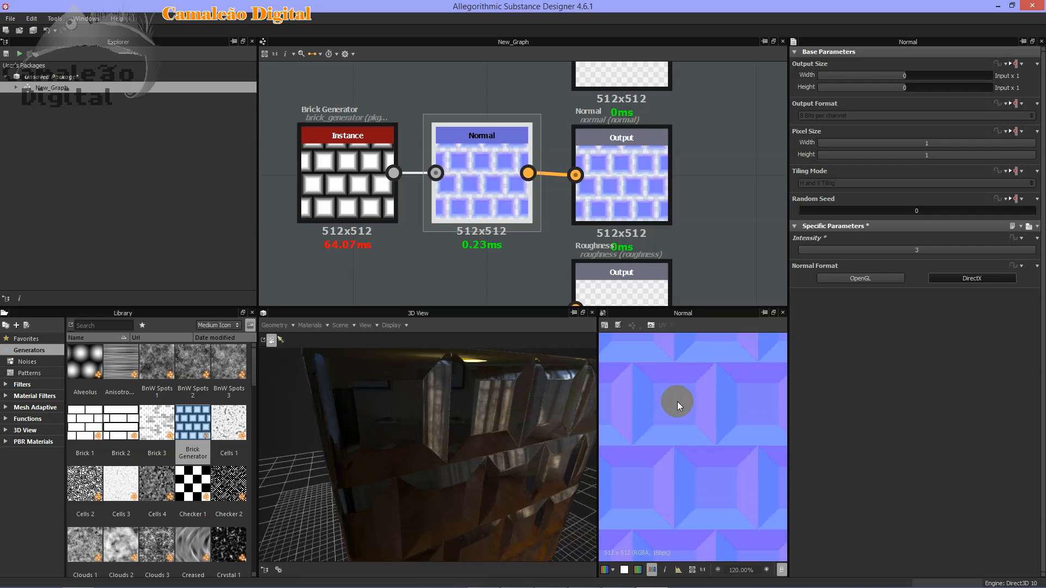
{"action": "left_click_drag", "start_coordinate": [546, 404], "coordinate": [473, 353]}
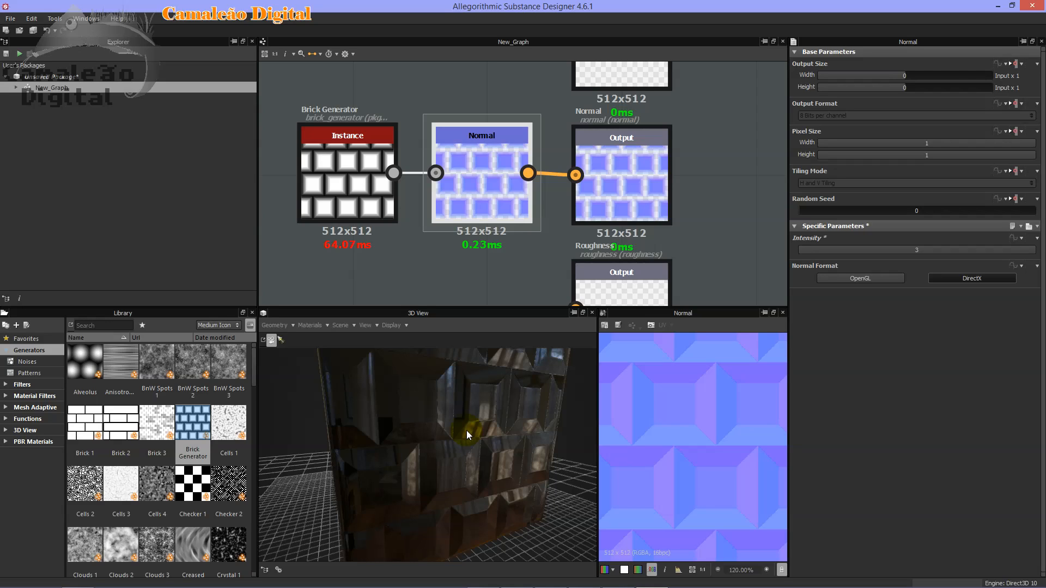
{"action": "left_click_drag", "start_coordinate": [531, 416], "coordinate": [541, 492]}
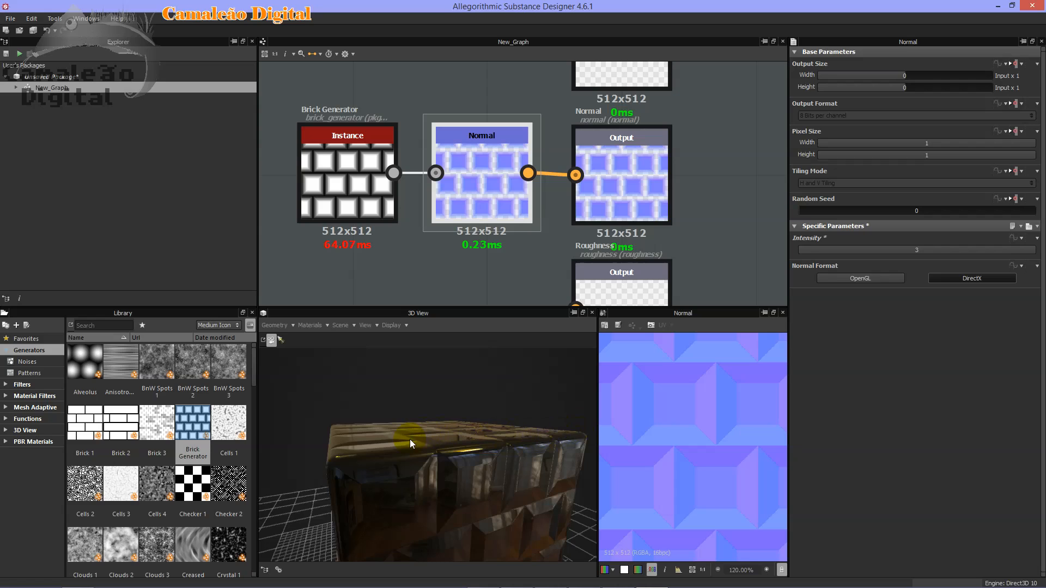
{"action": "left_click_drag", "start_coordinate": [503, 489], "coordinate": [484, 390]}
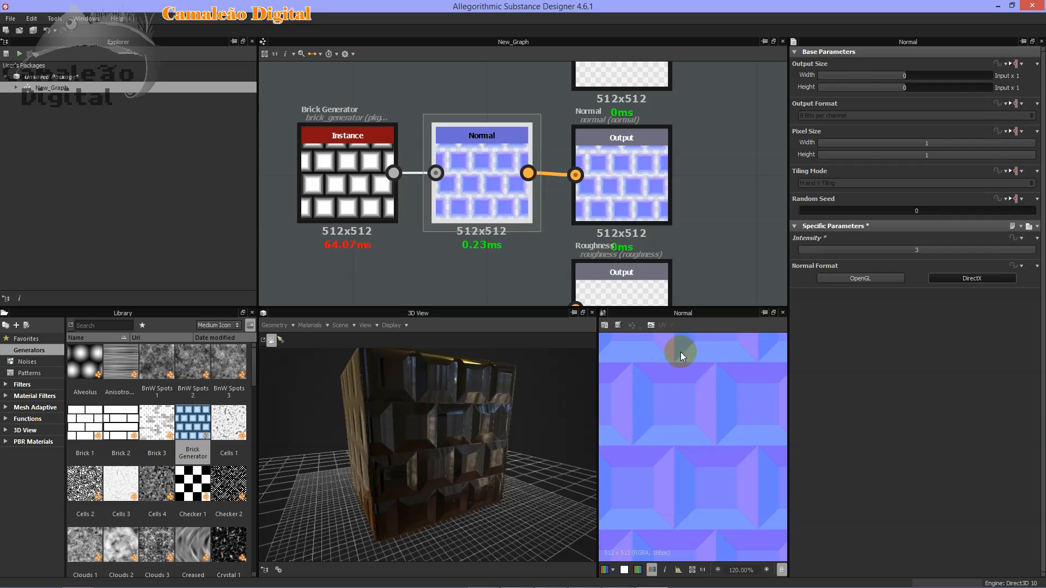
{"action": "left_click_drag", "start_coordinate": [506, 402], "coordinate": [449, 424]}
{"action": "left_click_drag", "start_coordinate": [435, 418], "coordinate": [464, 426]}
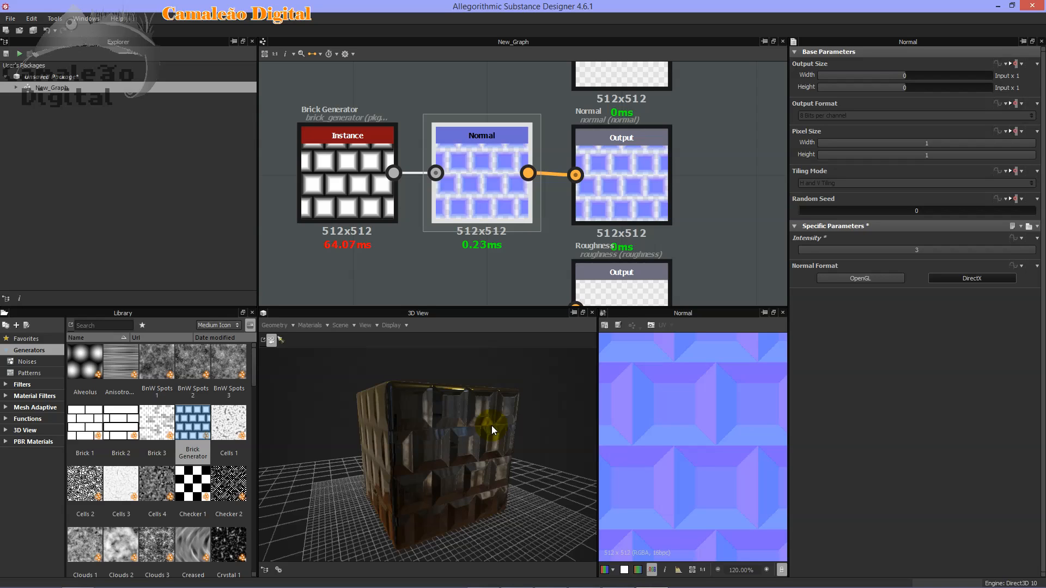
Inspect the graph's Base Color and Roughness outputs around the connected Normal output.
{"action": "middle_click_drag", "start_coordinate": [494, 259], "coordinate": [498, 390]}
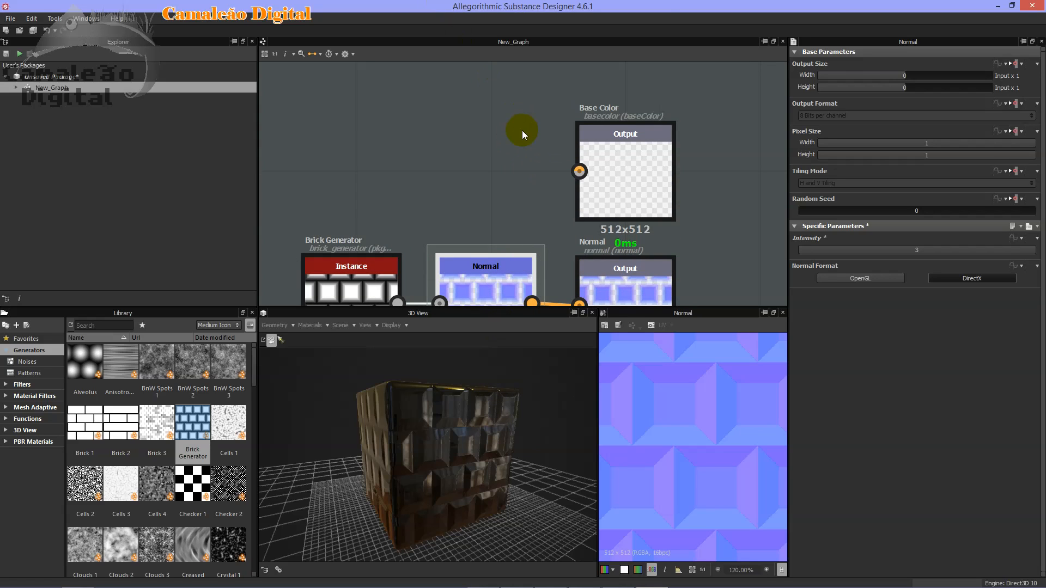
{"action": "middle_click_drag", "start_coordinate": [522, 130], "coordinate": [504, 50]}
{"action": "middle_click_drag", "start_coordinate": [494, 162], "coordinate": [489, 100]}
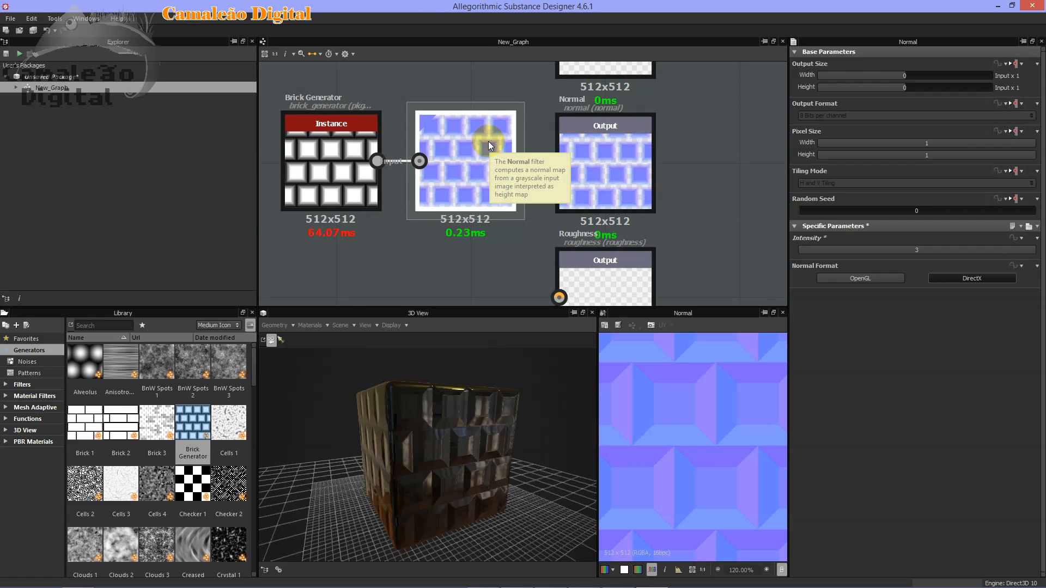
{"action": "middle_click_drag", "start_coordinate": [613, 191], "coordinate": [657, 20]}
{"action": "scroll", "coordinate": [644, 93], "scroll_direction": "up", "scroll_amount": 1}
{"action": "middle_click_drag", "start_coordinate": [588, 108], "coordinate": [669, 204]}
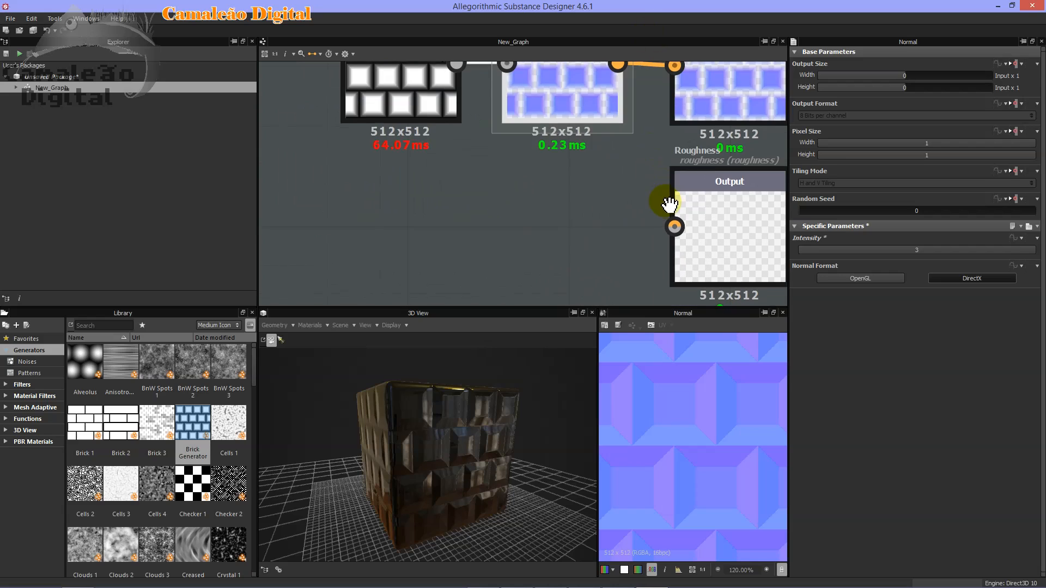
{"action": "scroll", "coordinate": [593, 196], "scroll_direction": "down", "scroll_amount": 2}
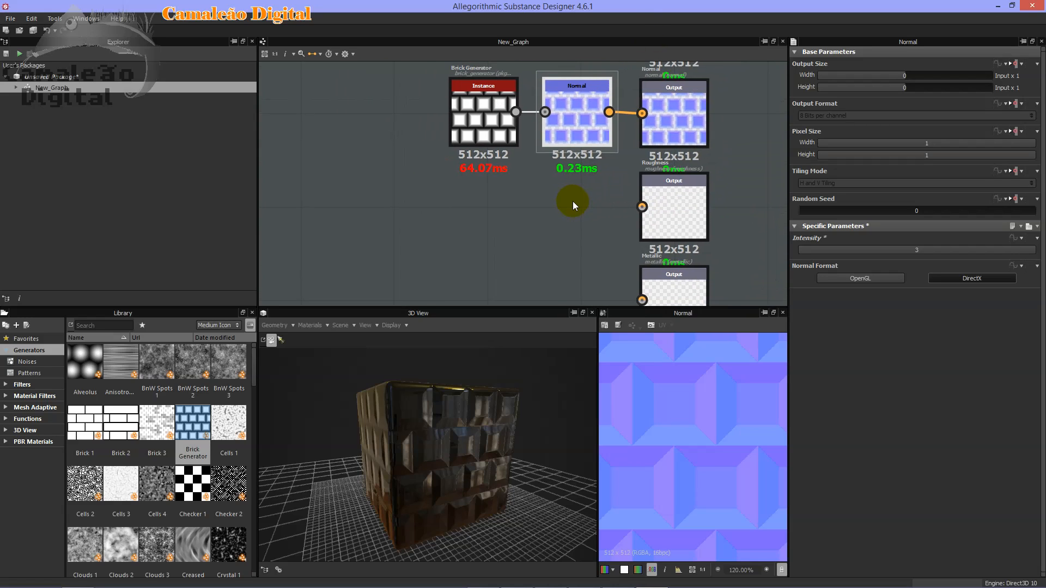
{"action": "scroll", "coordinate": [573, 201], "scroll_direction": "up", "scroll_amount": 1}
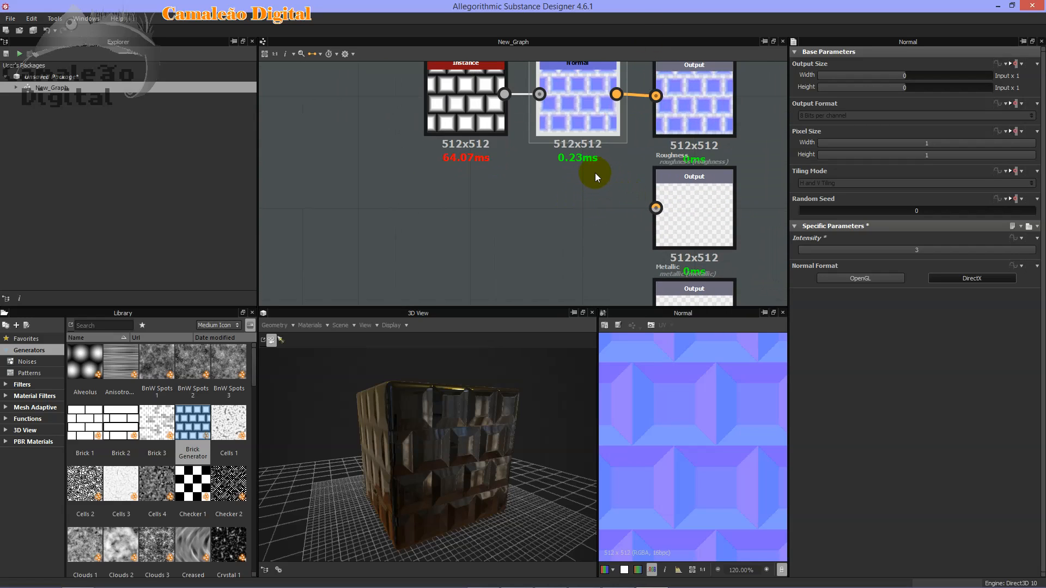
{"action": "scroll", "coordinate": [646, 219], "scroll_direction": "up", "scroll_amount": 1}
{"action": "middle_click_drag", "start_coordinate": [595, 199], "coordinate": [468, 248]}
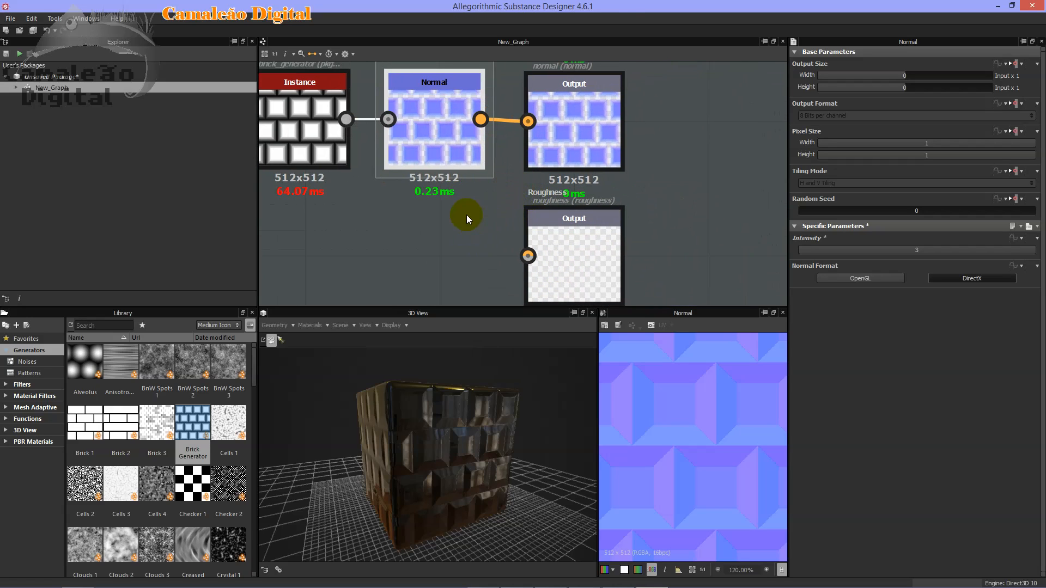
{"action": "scroll", "coordinate": [485, 224], "scroll_direction": "up", "scroll_amount": 1}
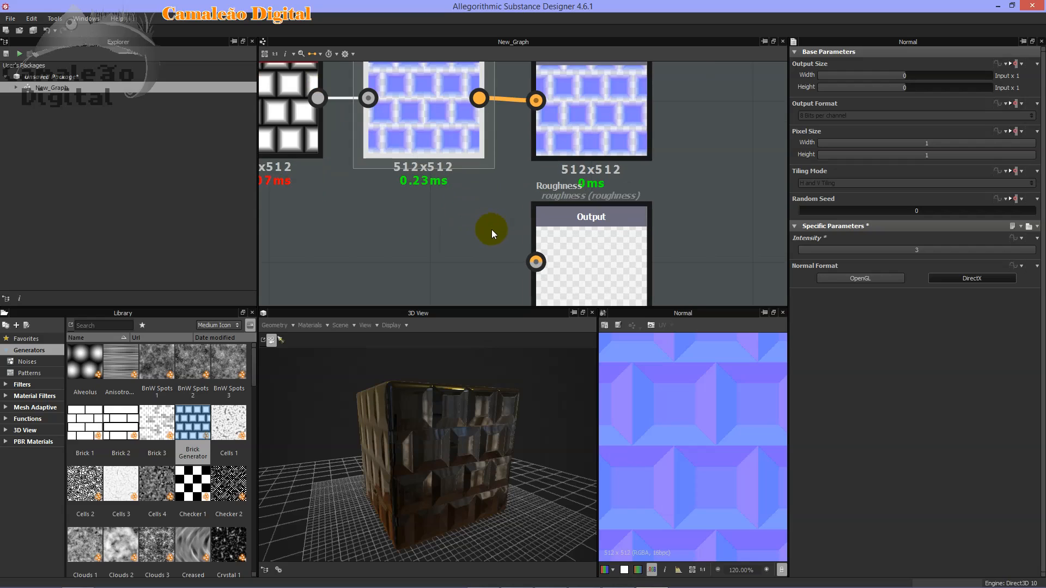
{"action": "middle_click_drag", "start_coordinate": [489, 233], "coordinate": [522, 206]}
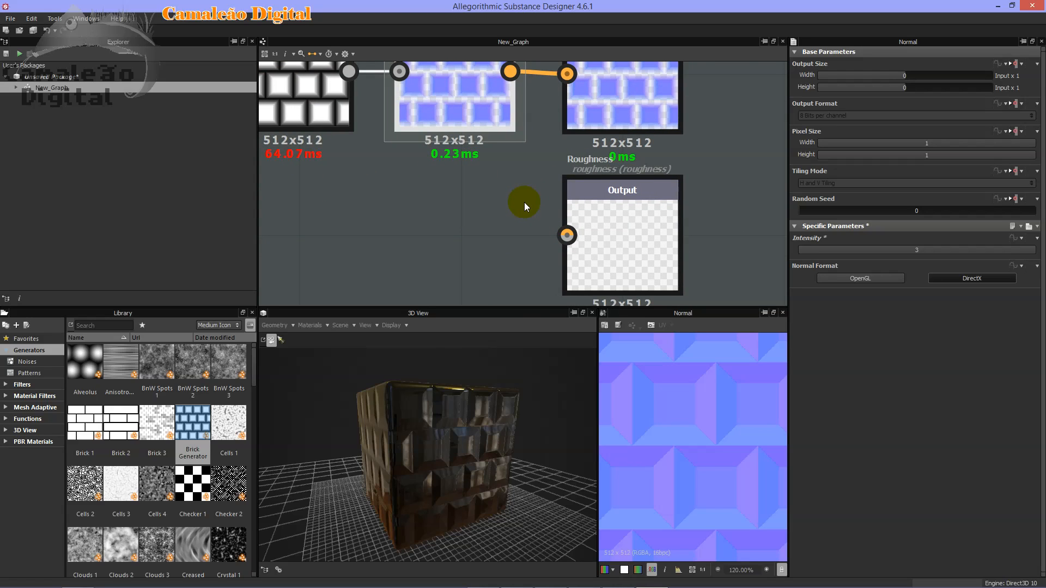
Switch to PBR_Guide_Vol.1.pdf in Adobe Reader and find the page 9 chart of sRGB reflectance values for metals and non-metals.
{"action": "mouse_move", "coordinate": [479, 569]}
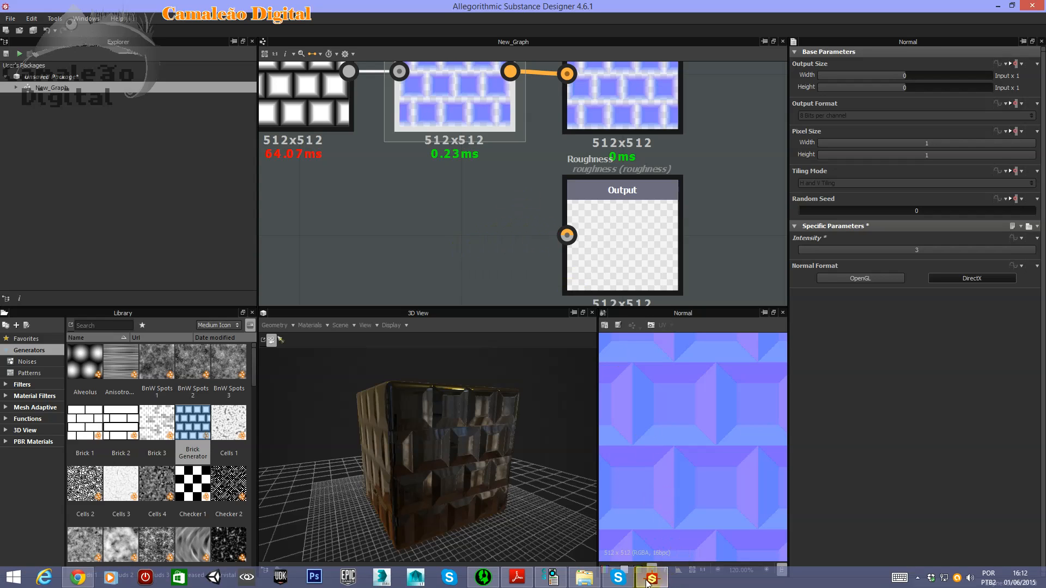
{"action": "left_click", "coordinate": [530, 574]}
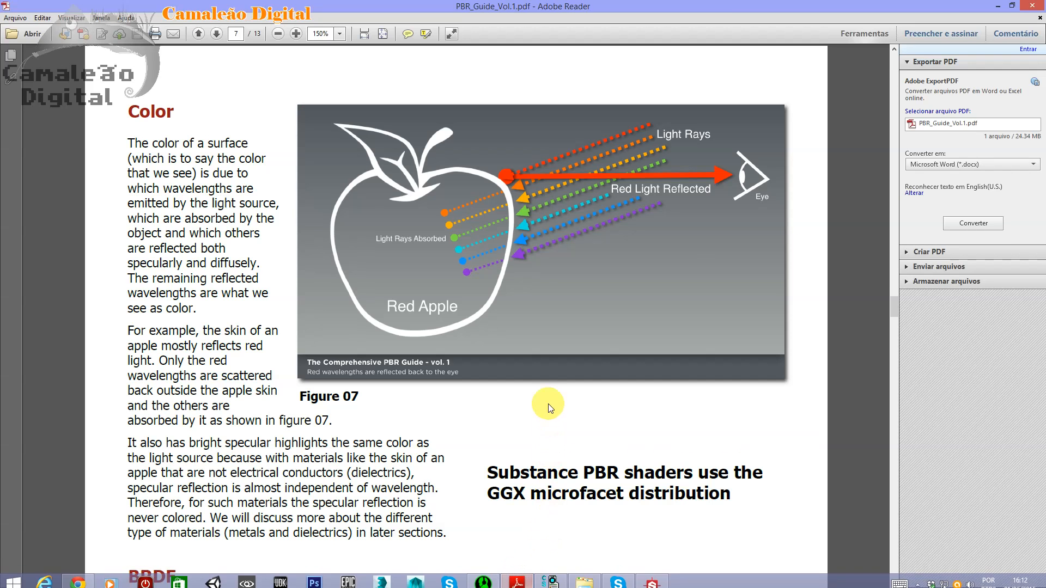
{"action": "scroll", "coordinate": [547, 403], "scroll_direction": "down", "scroll_amount": 2}
{"action": "scroll", "coordinate": [493, 244], "scroll_direction": "down", "scroll_amount": 20}
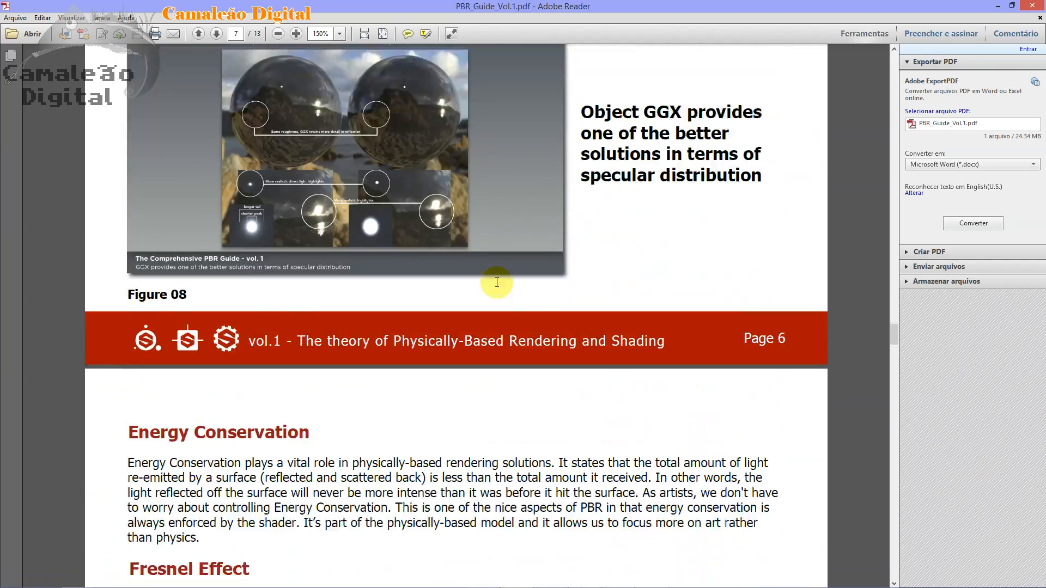
{"action": "scroll", "coordinate": [512, 294], "scroll_direction": "down", "scroll_amount": 20}
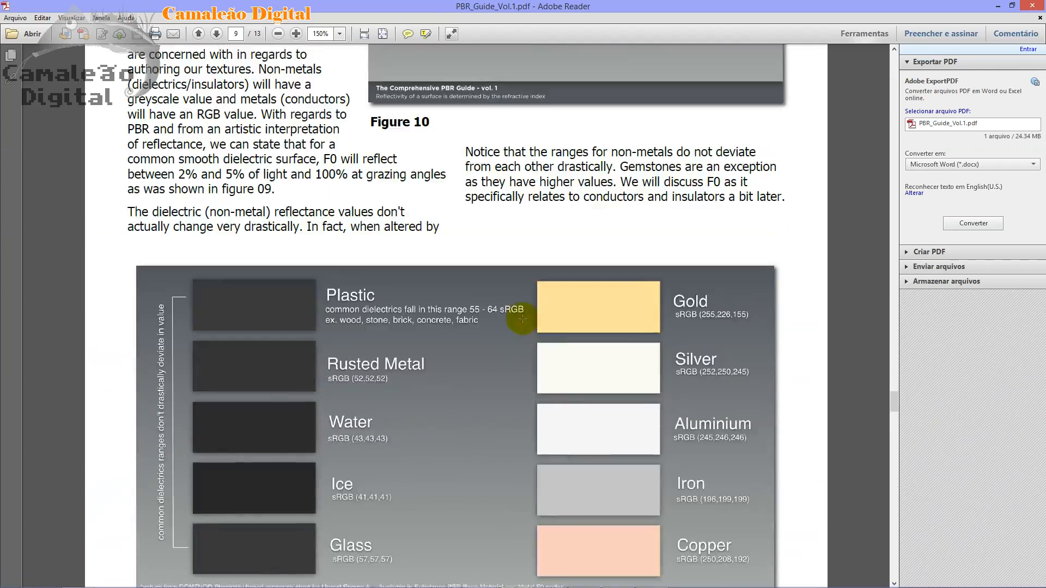
Go back through the PBR guide to the Microfacet Theory section with Figure 05 on PDF page 6.
{"action": "scroll", "coordinate": [523, 320], "scroll_direction": "up", "scroll_amount": 18}
{"action": "right_click", "coordinate": [549, 336]}
{"action": "left_click", "coordinate": [553, 342]}
{"action": "scroll", "coordinate": [534, 273], "scroll_direction": "up", "scroll_amount": 4}
{"action": "scroll", "coordinate": [537, 270], "scroll_direction": "up", "scroll_amount": 20}
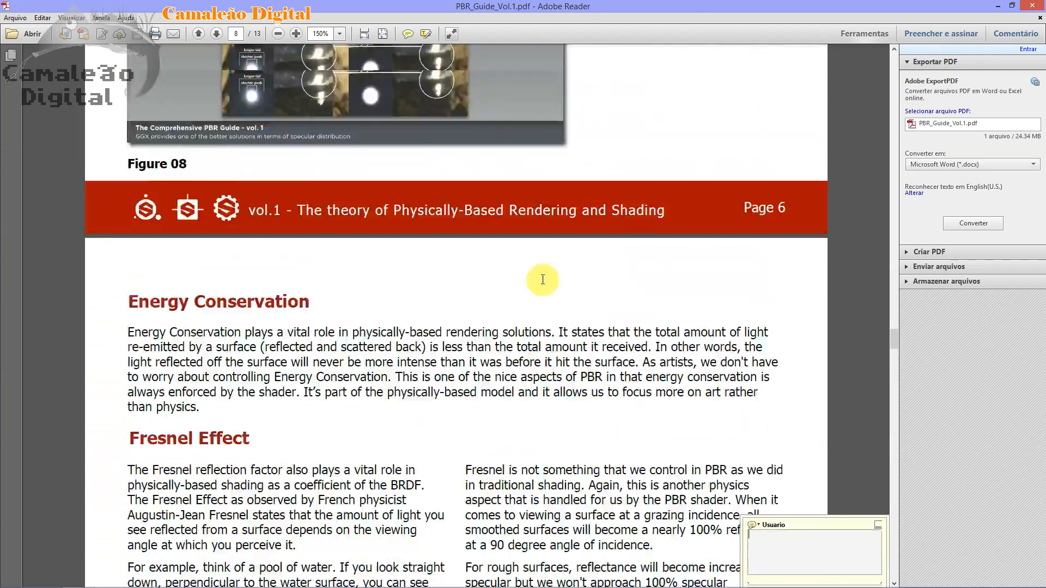
{"action": "scroll", "coordinate": [542, 269], "scroll_direction": "up", "scroll_amount": 20}
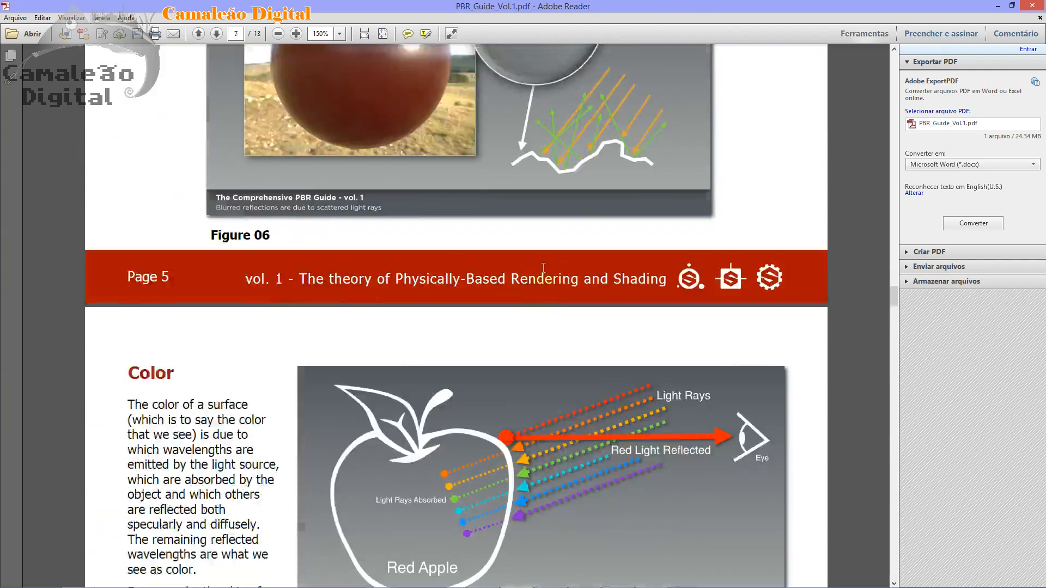
{"action": "scroll", "coordinate": [547, 276], "scroll_direction": "up", "scroll_amount": 2}
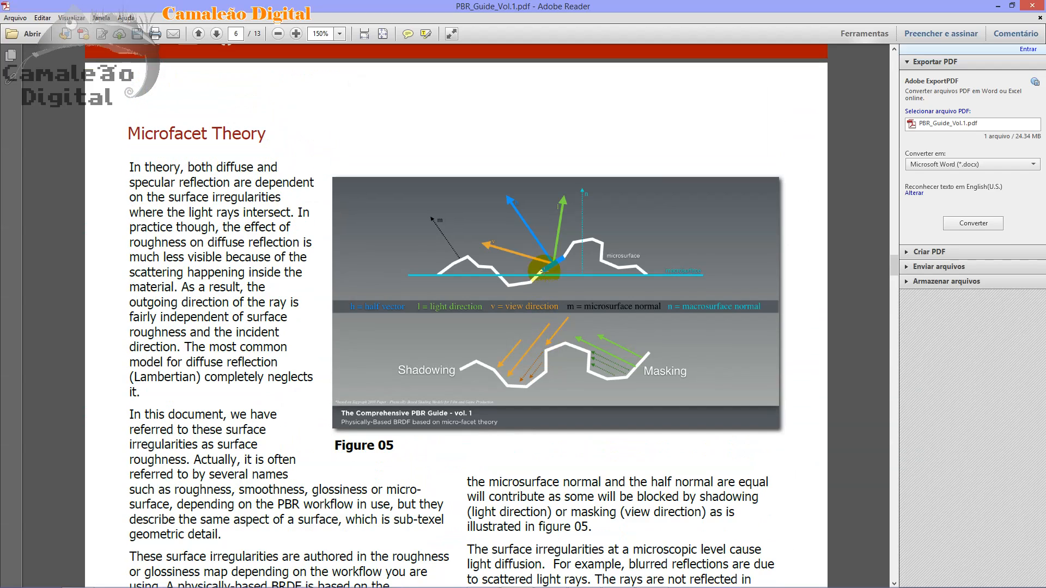
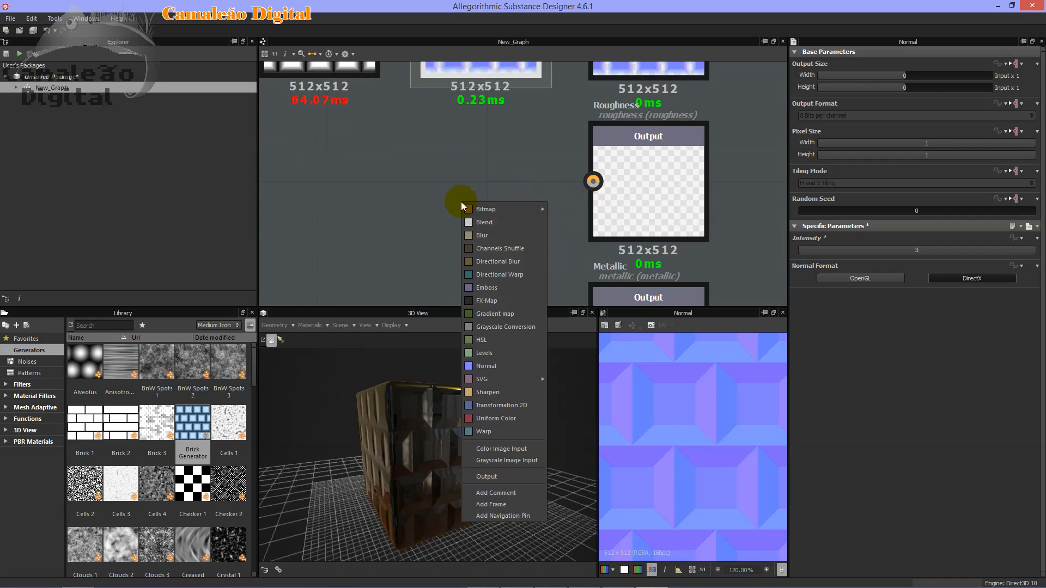
Add a Uniform Color node, set its color mode to Grayscale, and connect it to the Roughness output.
{"action": "left_click", "coordinate": [515, 410]}
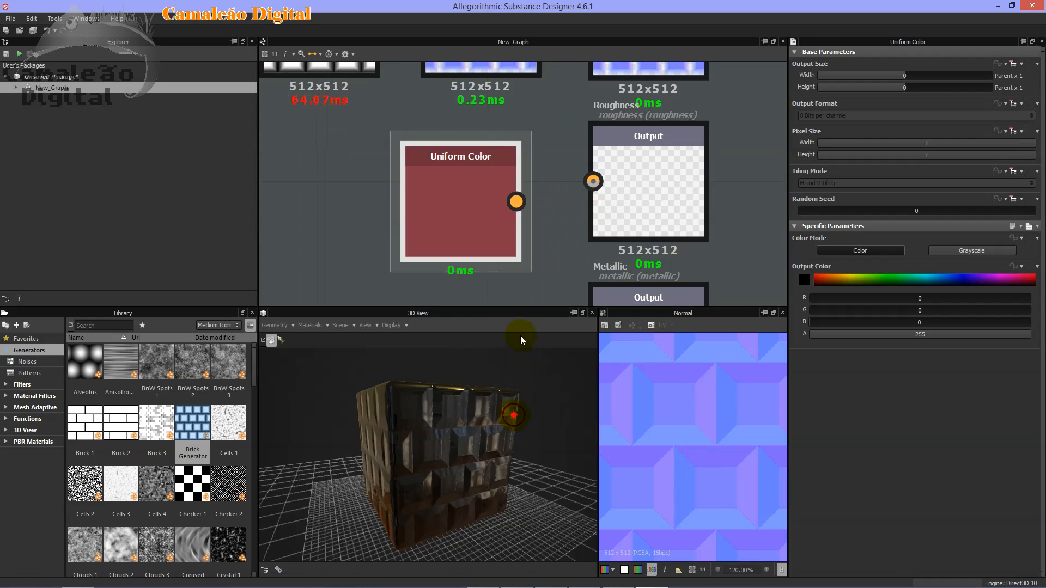
{"action": "left_click", "coordinate": [959, 250]}
{"action": "left_click_drag", "start_coordinate": [518, 204], "coordinate": [592, 181]}
{"action": "left_click_drag", "start_coordinate": [663, 147], "coordinate": [664, 150]}
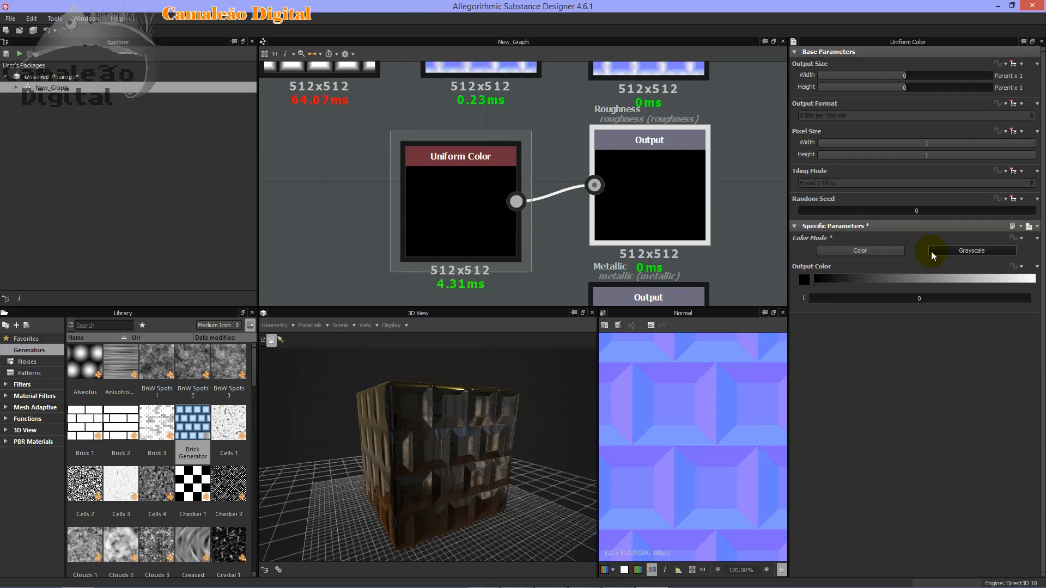
Try the Uniform Color at white (255) and return it to black (0), checking the cube's brick reflections up close.
{"action": "left_click_drag", "start_coordinate": [816, 279], "coordinate": [1035, 279]}
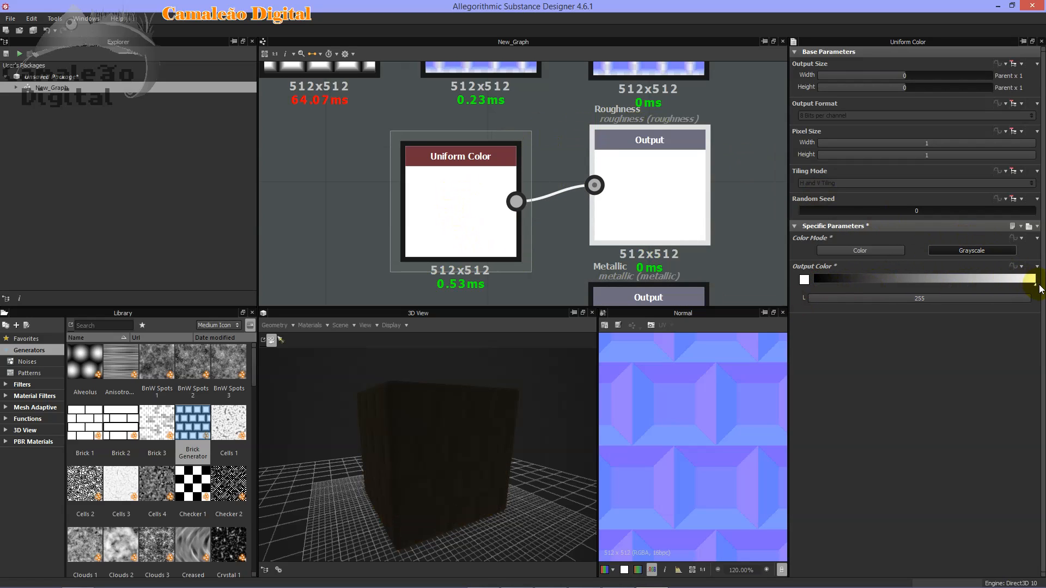
{"action": "left_click_drag", "start_coordinate": [1035, 279], "coordinate": [779, 282]}
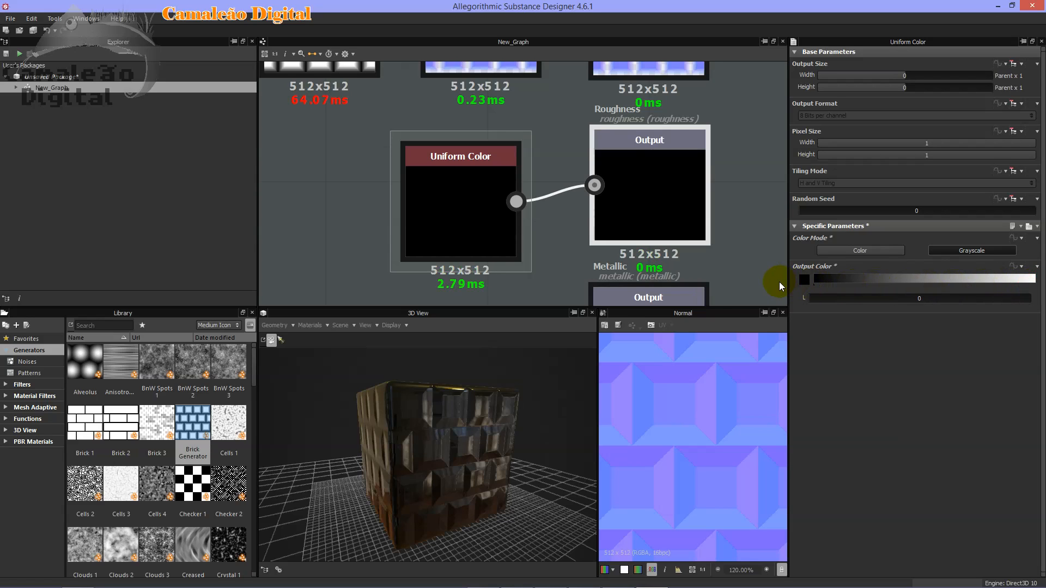
{"action": "scroll", "coordinate": [529, 405], "scroll_direction": "down", "scroll_amount": 2}
{"action": "scroll", "coordinate": [519, 418], "scroll_direction": "up", "scroll_amount": 7}
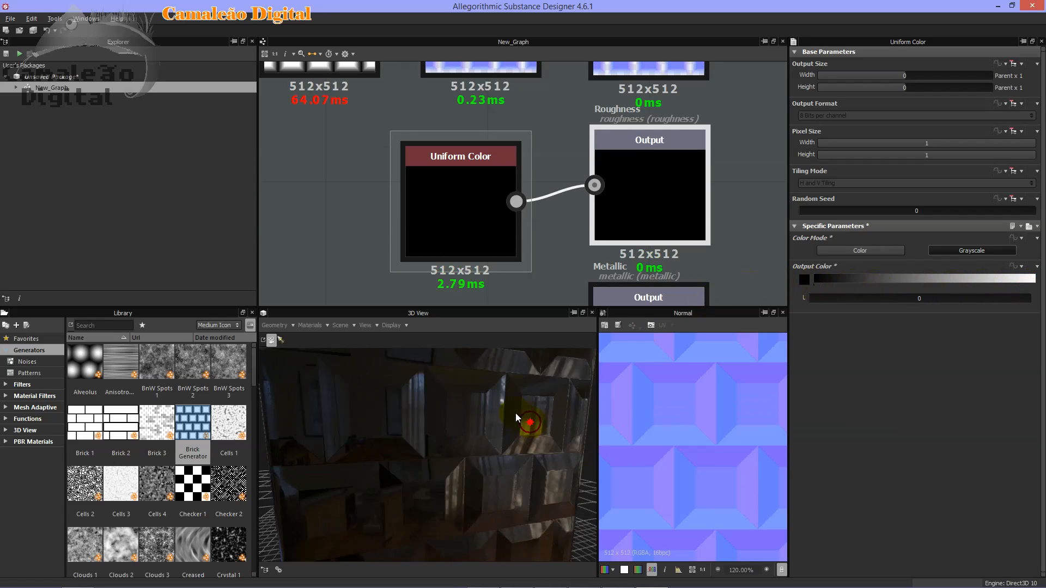
{"action": "scroll", "coordinate": [518, 414], "scroll_direction": "down", "scroll_amount": 3}
Remove the link between the Normal node and the graph's Normal output.
{"action": "middle_click_drag", "start_coordinate": [459, 122], "coordinate": [510, 201]}
{"action": "scroll", "coordinate": [510, 201], "scroll_direction": "down", "scroll_amount": 1}
{"action": "scroll", "coordinate": [313, 145], "scroll_direction": "down", "scroll_amount": 1}
{"action": "middle_click_drag", "start_coordinate": [294, 155], "coordinate": [354, 126]}
{"action": "left_click_drag", "start_coordinate": [354, 126], "coordinate": [410, 113]}
{"action": "left_click", "coordinate": [550, 71]}
{"action": "key", "text": "Delete"}
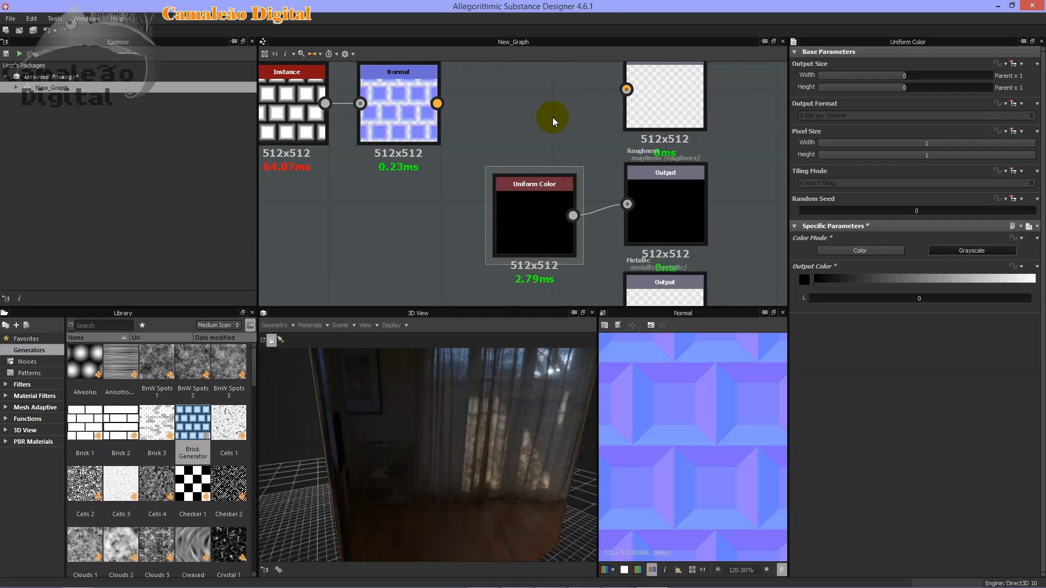
Compare the flat cube's reflections with the roughness color at 28 and 255, then return it to 0.
{"action": "mouse_move", "coordinate": [577, 434]}
{"action": "left_mouse_down"}
{"action": "mouse_move", "coordinate": [551, 429]}
{"action": "mouse_move", "coordinate": [546, 411]}
{"action": "mouse_move", "coordinate": [513, 400]}
{"action": "mouse_move", "coordinate": [518, 415]}
{"action": "mouse_move", "coordinate": [576, 421]}
{"action": "left_mouse_up"}
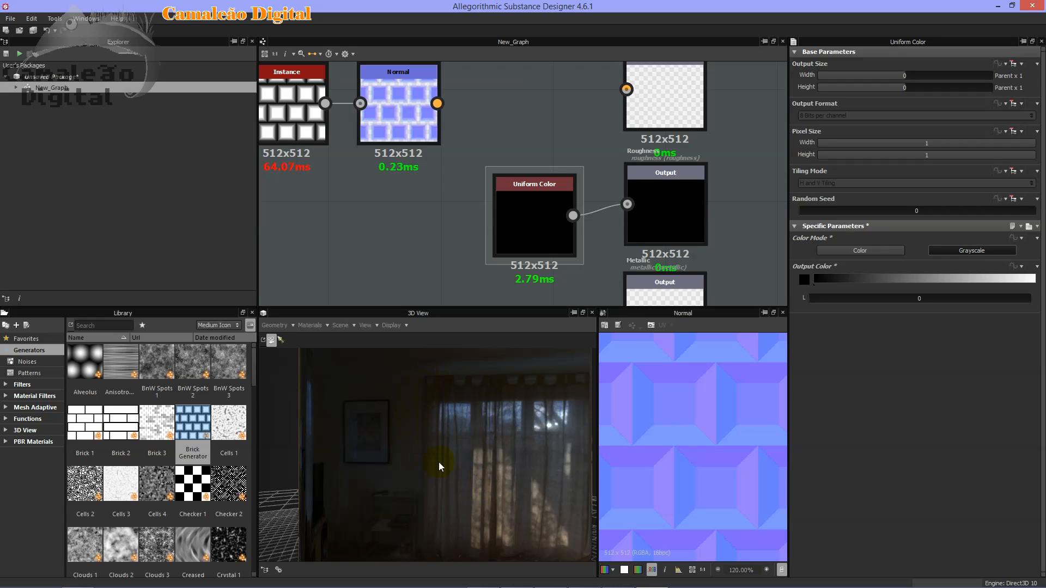
{"action": "left_click", "coordinate": [555, 215]}
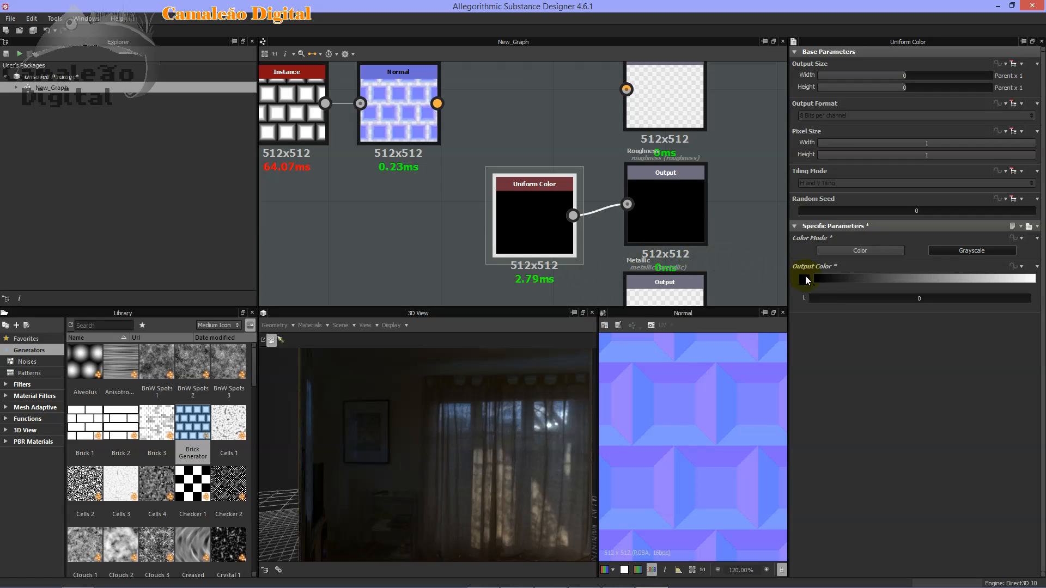
{"action": "left_click_drag", "start_coordinate": [815, 284], "coordinate": [837, 286]}
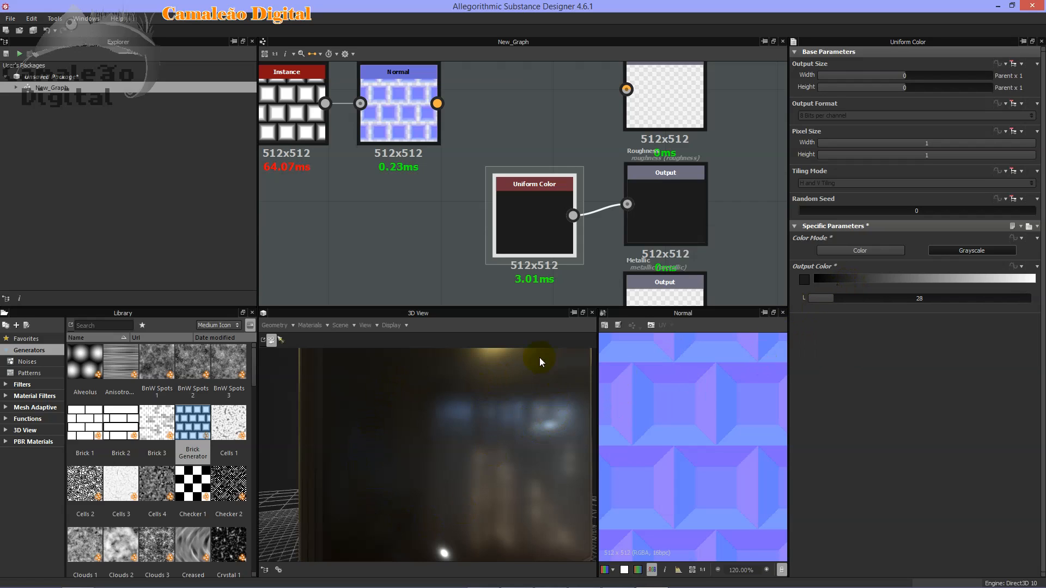
{"action": "left_click_drag", "start_coordinate": [832, 285], "coordinate": [1039, 286]}
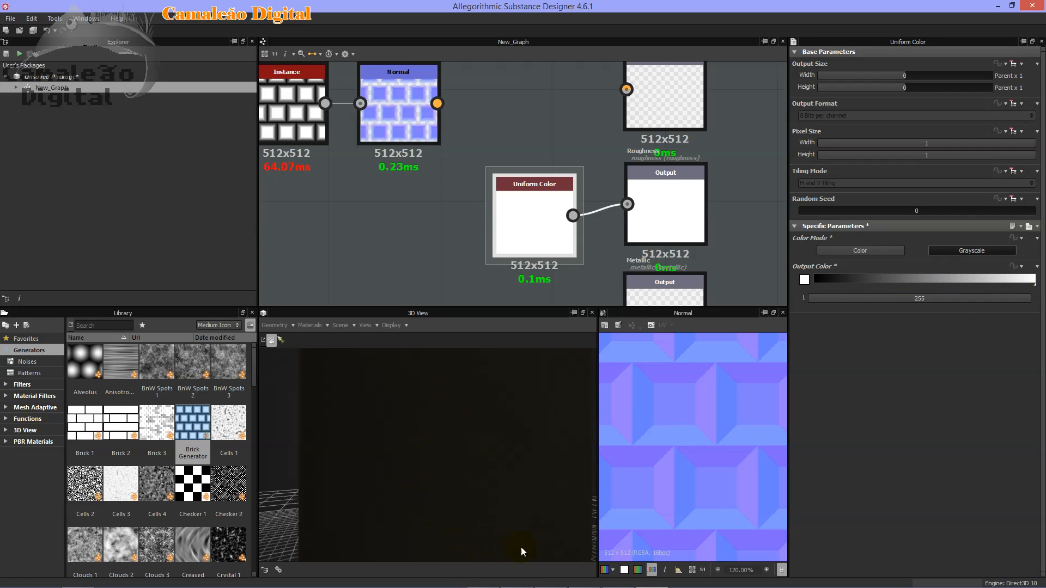
{"action": "left_click_drag", "start_coordinate": [1038, 289], "coordinate": [806, 295]}
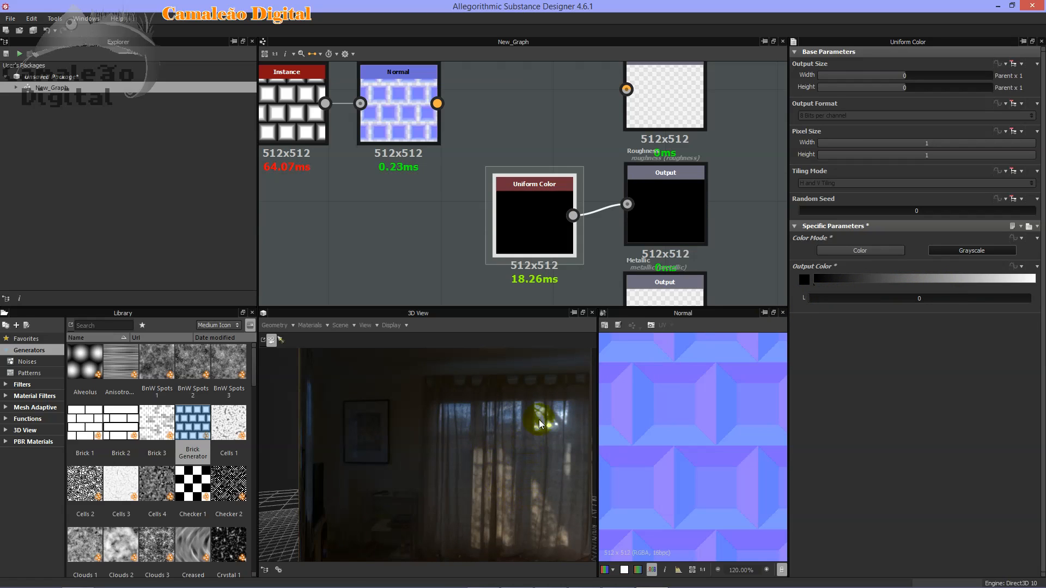
Test roughness grays of 105 and 236 against the room reflection, resetting the color to 0 after each.
{"action": "double_click", "coordinate": [816, 284]}
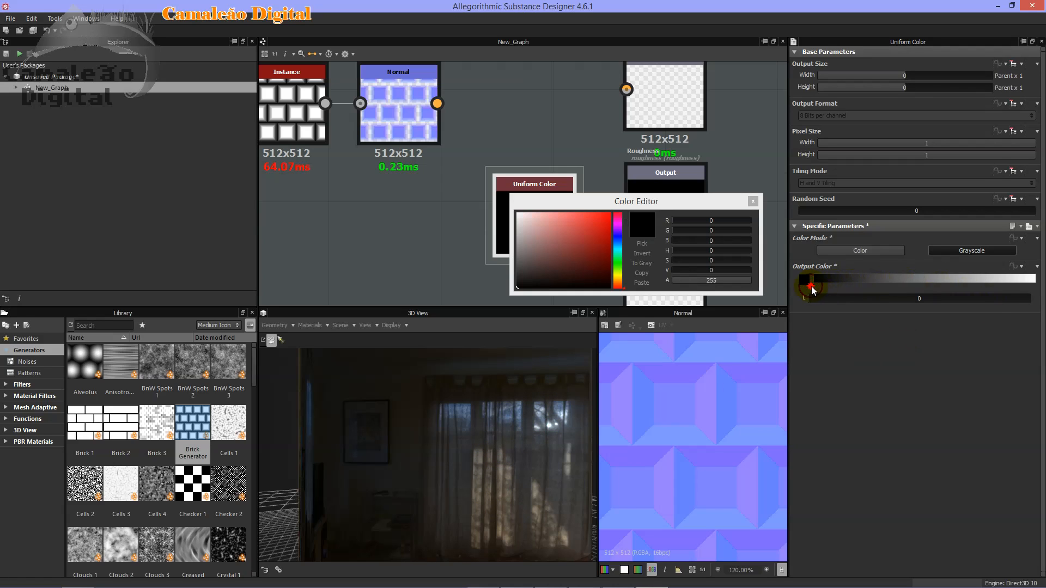
{"action": "left_click_drag", "start_coordinate": [821, 284], "coordinate": [903, 285]}
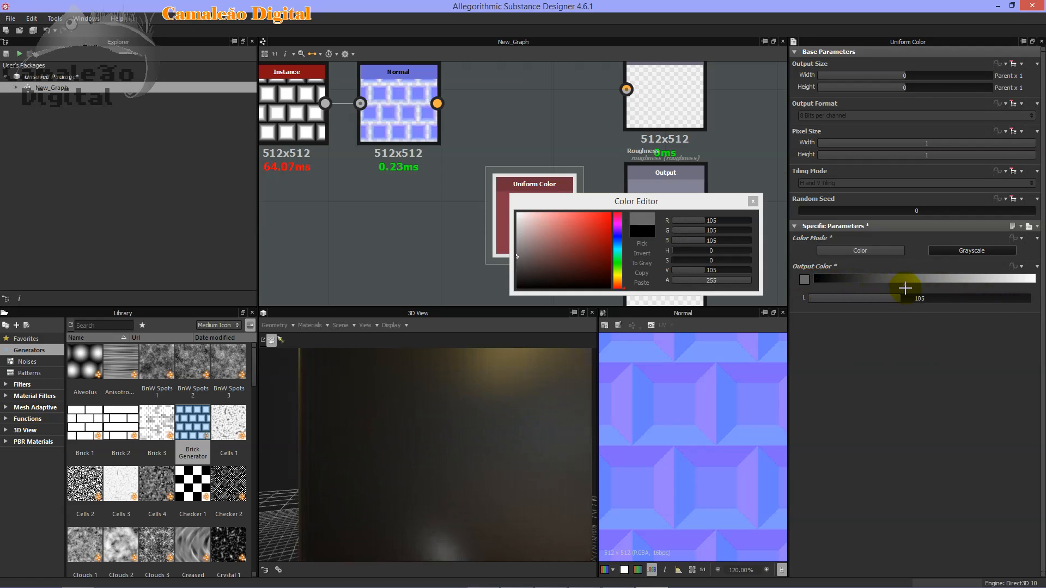
{"action": "left_click", "coordinate": [753, 201]}
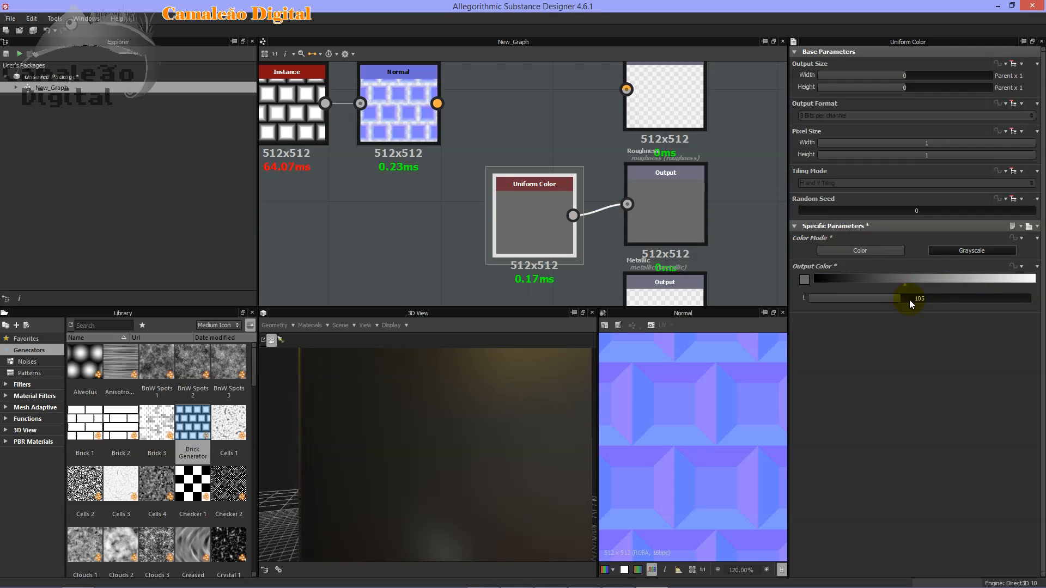
{"action": "left_click_drag", "start_coordinate": [897, 300], "coordinate": [805, 311]}
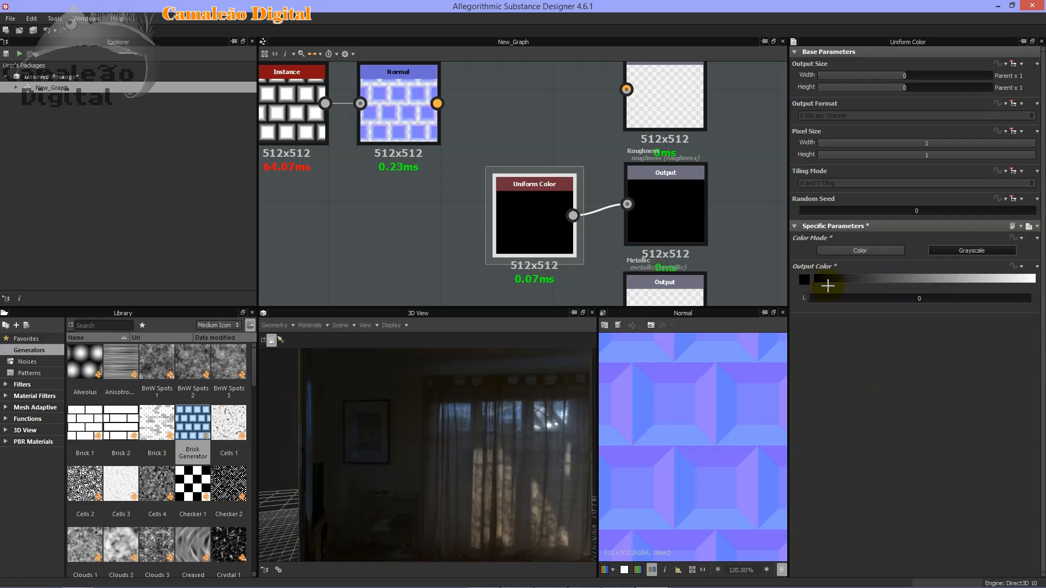
{"action": "left_click_drag", "start_coordinate": [816, 283], "coordinate": [1018, 285]}
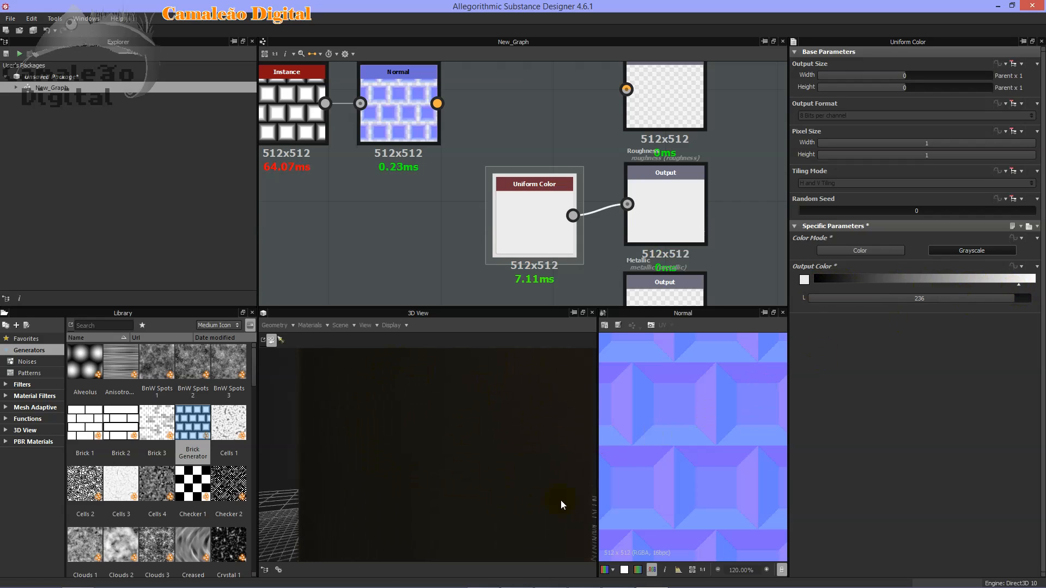
{"action": "left_click_drag", "start_coordinate": [1022, 284], "coordinate": [806, 280]}
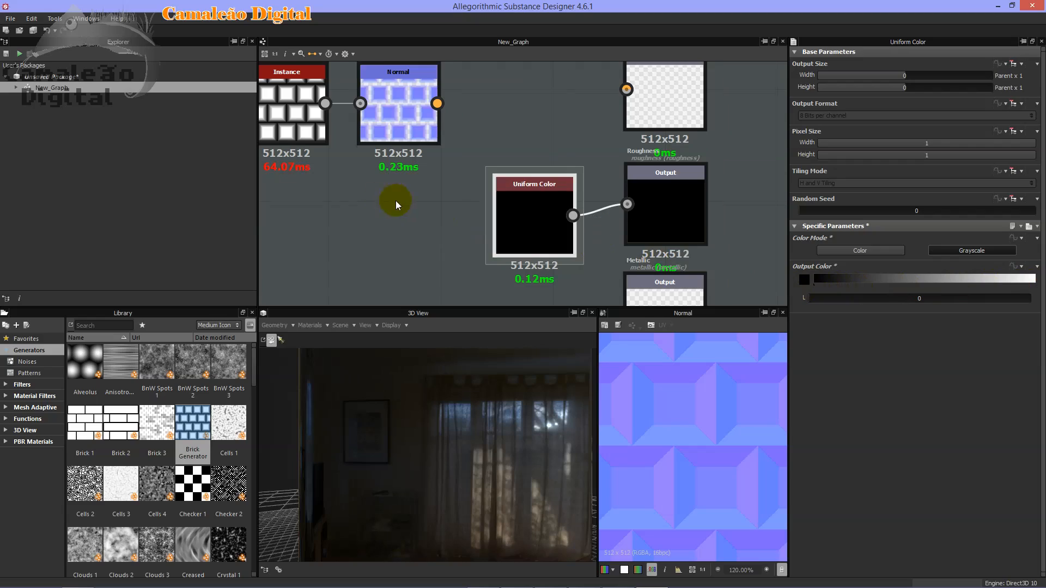
Switch to the PBR guide in Adobe Reader, examine Figure 06 on scattered light rays, and return to Substance Designer.
{"action": "scroll", "coordinate": [396, 204], "scroll_direction": "down", "scroll_amount": 2}
{"action": "mouse_move", "coordinate": [580, 577]}
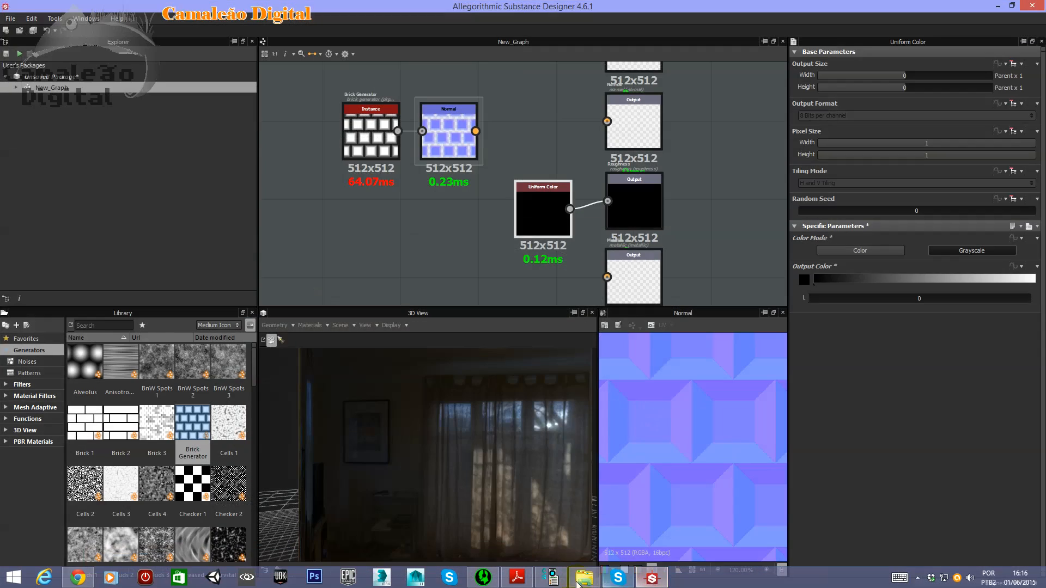
{"action": "left_click", "coordinate": [517, 577]}
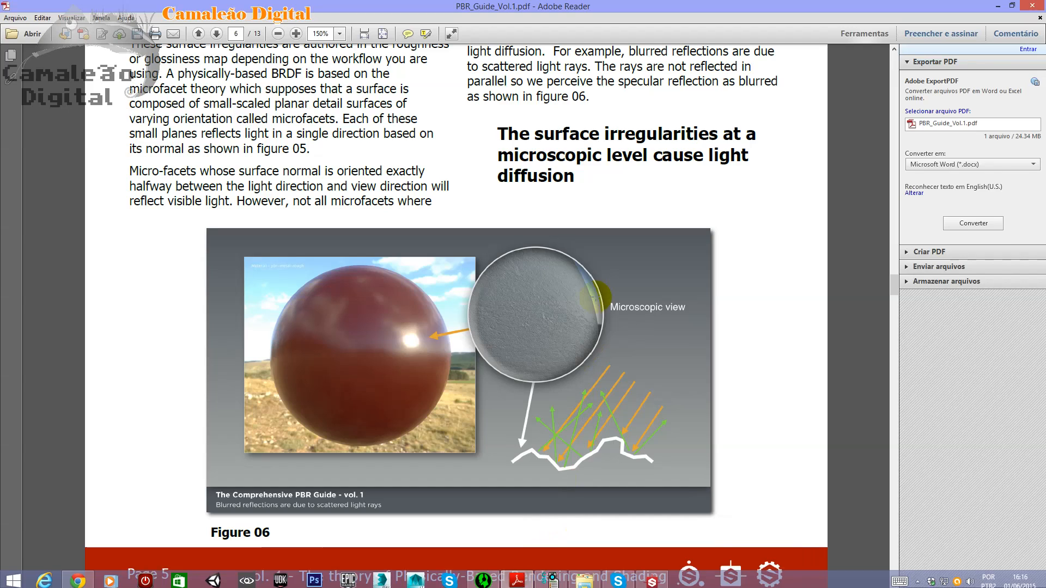
{"action": "scroll", "coordinate": [593, 297], "scroll_direction": "down", "scroll_amount": 5}
{"action": "scroll", "coordinate": [594, 297], "scroll_direction": "up", "scroll_amount": 4}
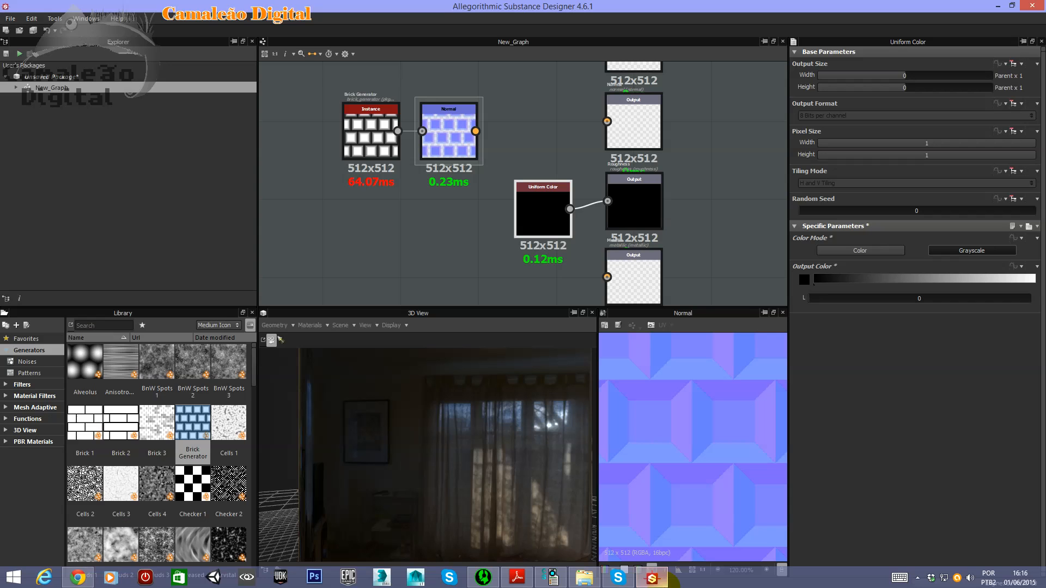
{"action": "left_click", "coordinate": [652, 582]}
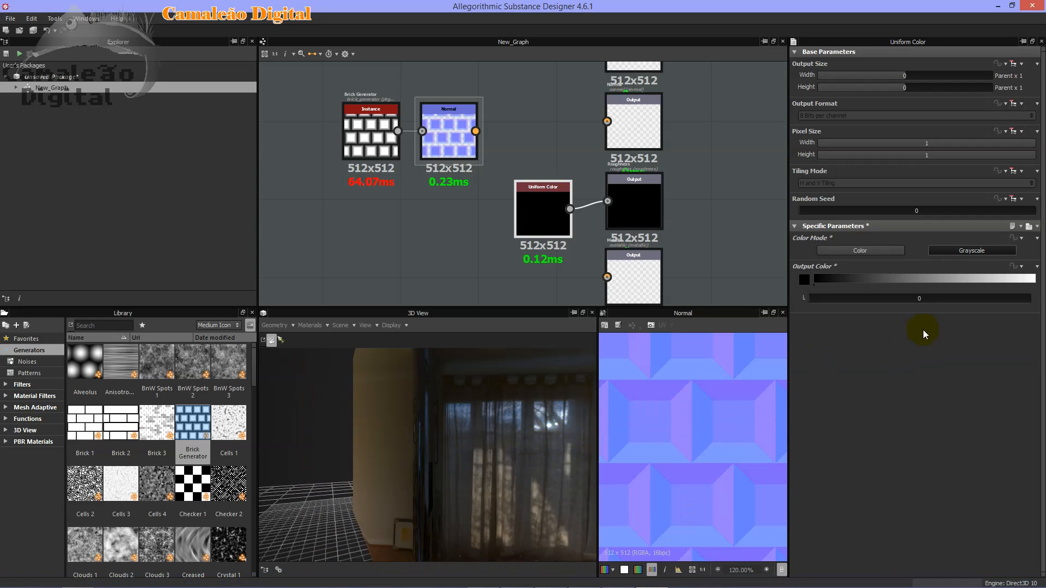
Inspect the cube from other angles with the roughness color at white, then restore black (0) and check the reflection.
{"action": "left_click_drag", "start_coordinate": [818, 284], "coordinate": [1035, 289]}
{"action": "left_click_drag", "start_coordinate": [498, 427], "coordinate": [424, 420]}
{"action": "middle_click_drag", "start_coordinate": [522, 105], "coordinate": [567, 210]}
{"action": "middle_click_drag", "start_coordinate": [620, 170], "coordinate": [649, 113]}
{"action": "left_click_drag", "start_coordinate": [428, 469], "coordinate": [448, 430]}
{"action": "scroll", "coordinate": [449, 430], "scroll_direction": "up", "scroll_amount": 4}
{"action": "left_click_drag", "start_coordinate": [1029, 278], "coordinate": [811, 289]}
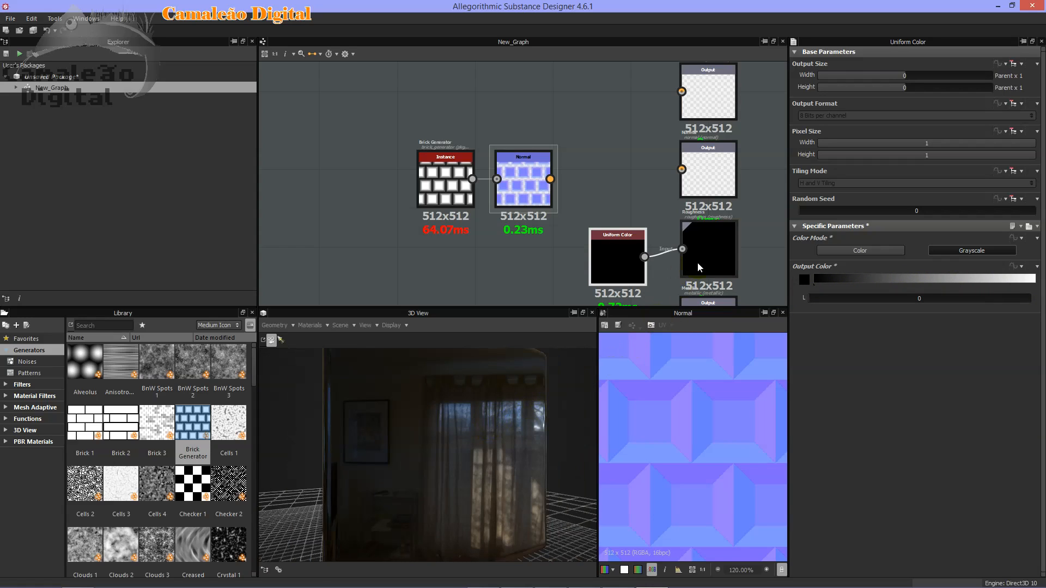
{"action": "scroll", "coordinate": [493, 412], "scroll_direction": "up", "scroll_amount": 5}
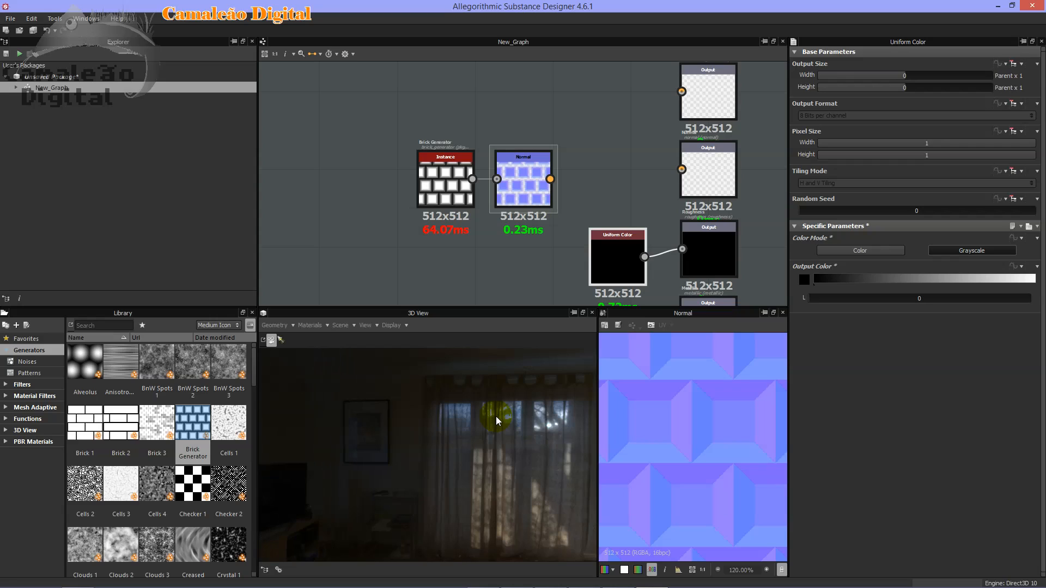
{"action": "scroll", "coordinate": [495, 416], "scroll_direction": "down", "scroll_amount": 1}
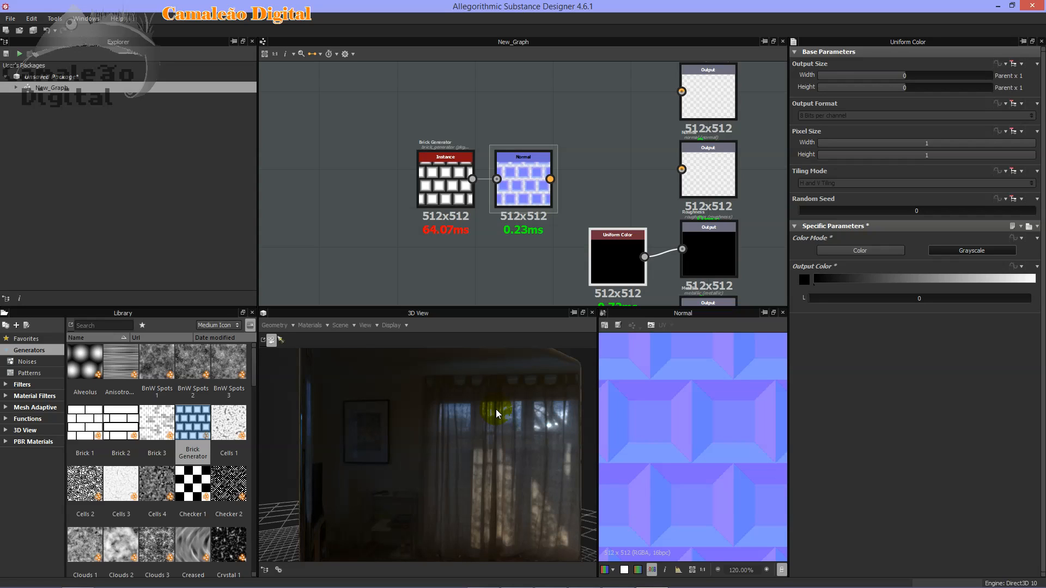
Move the Metallic output node lower in the graph, clear of the Roughness output.
{"action": "middle_click_drag", "start_coordinate": [525, 294], "coordinate": [444, 63]}
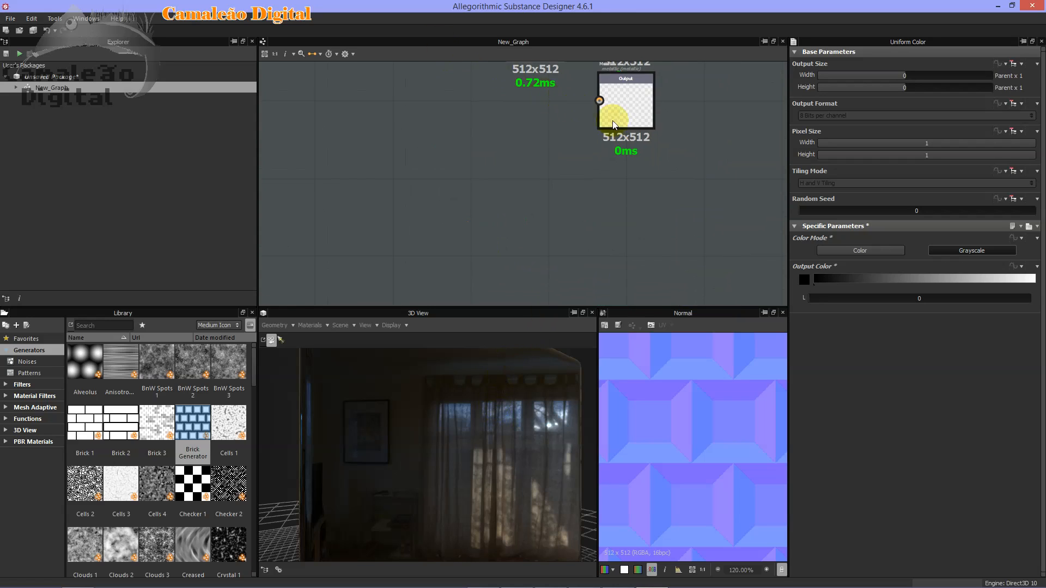
{"action": "scroll", "coordinate": [652, 135], "scroll_direction": "up", "scroll_amount": 4}
{"action": "middle_click_drag", "start_coordinate": [642, 131], "coordinate": [633, 178]}
{"action": "left_click_drag", "start_coordinate": [591, 94], "coordinate": [607, 194]}
{"action": "middle_click_drag", "start_coordinate": [532, 139], "coordinate": [587, 136]}
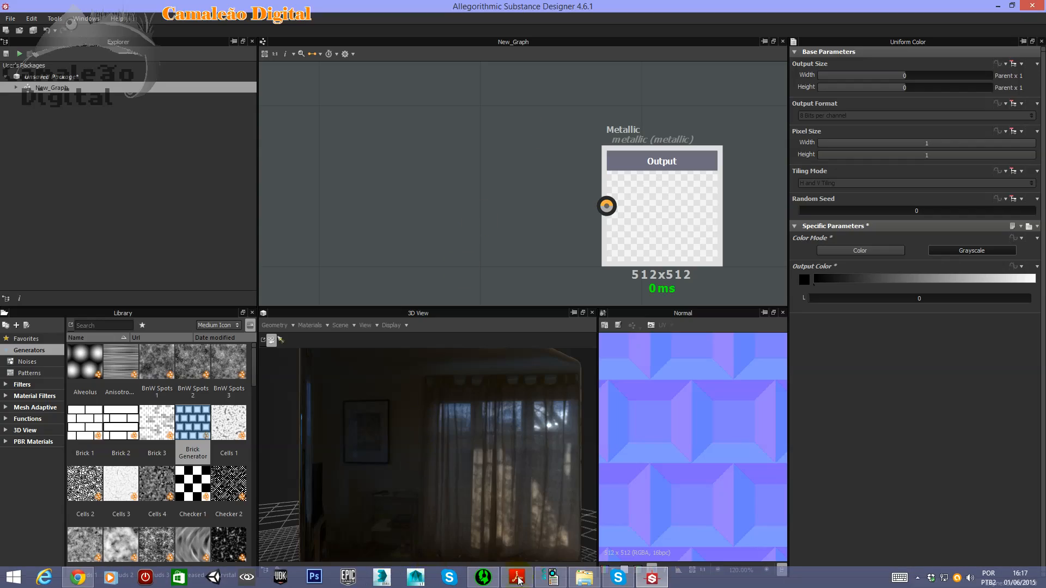
Switch to PBR_Guide_Vol.1.pdf in Adobe Reader and find the Conductors and Insulators (Metals and Non-Metals) section.
{"action": "left_click", "coordinate": [518, 577]}
{"action": "scroll", "coordinate": [563, 384], "scroll_direction": "down", "scroll_amount": 20}
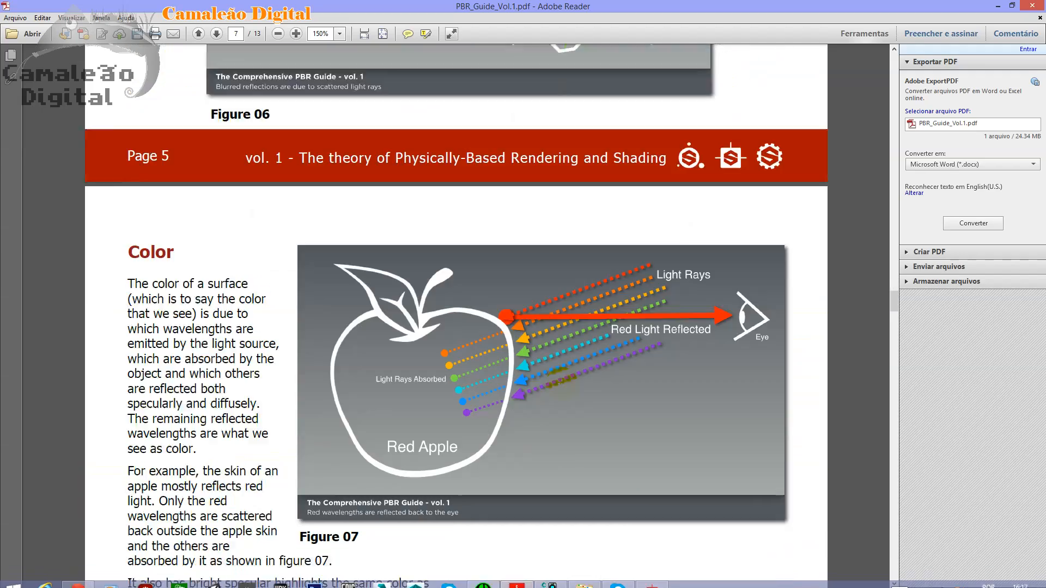
{"action": "scroll", "coordinate": [564, 384], "scroll_direction": "down", "scroll_amount": 20}
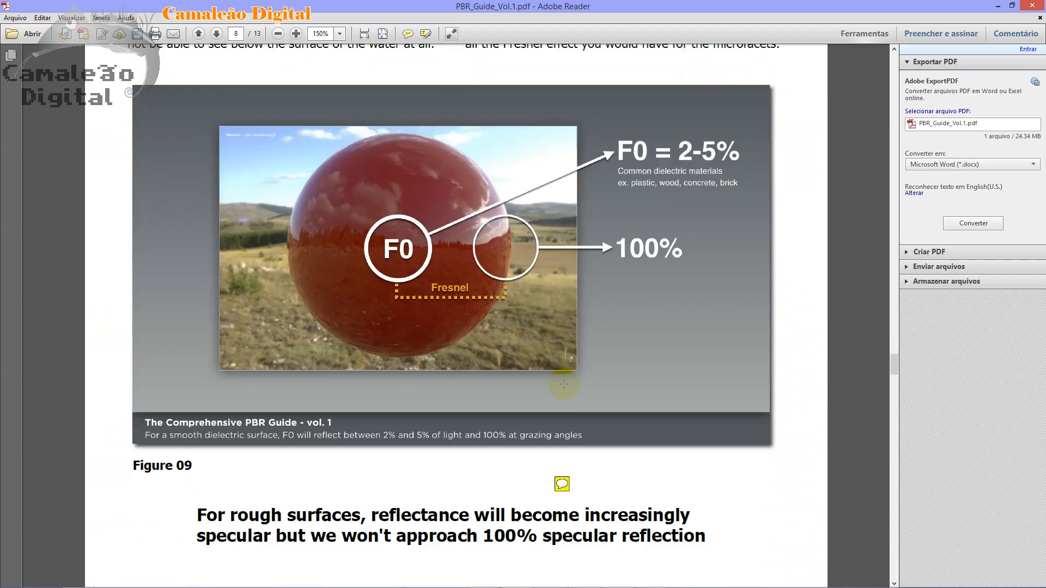
{"action": "scroll", "coordinate": [563, 384], "scroll_direction": "down", "scroll_amount": 15}
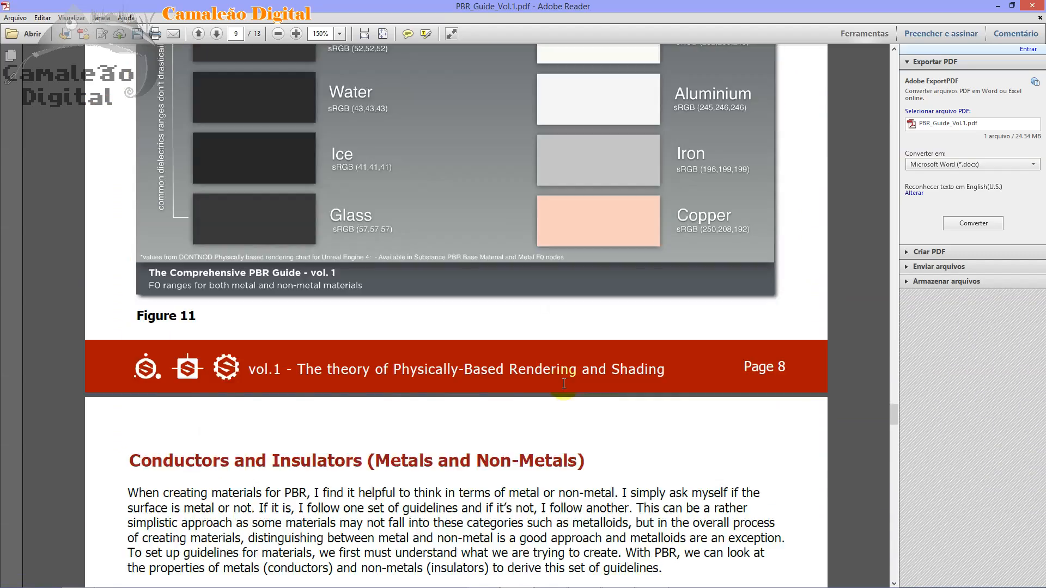
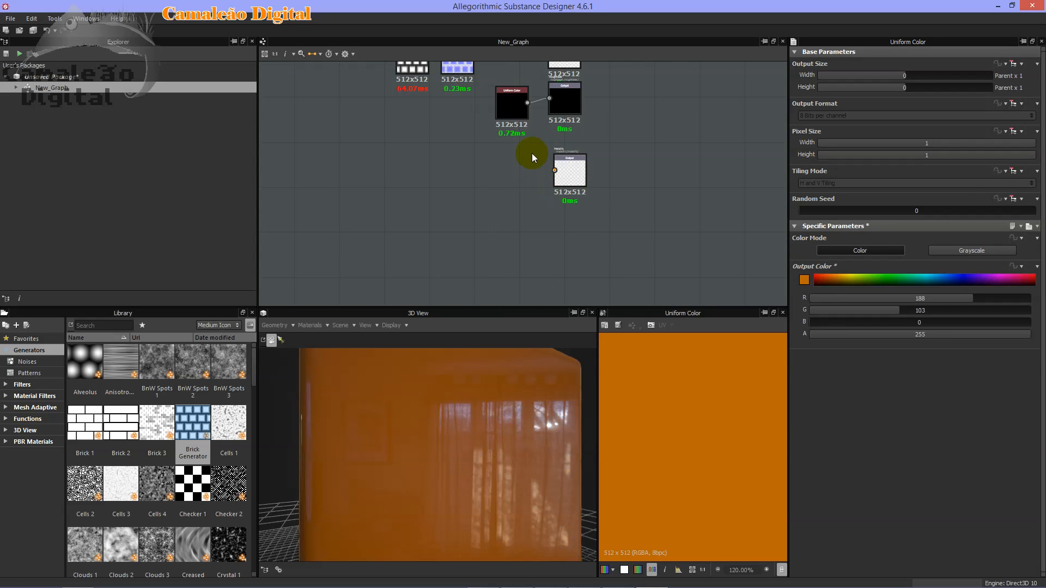
Add a Uniform Color node in Grayscale mode with black (0) output color and connect it to the Metallic output.
{"action": "scroll", "coordinate": [544, 158], "scroll_direction": "up", "scroll_amount": 3}
{"action": "left_click", "coordinate": [580, 188]}
{"action": "right_click", "coordinate": [468, 195]}
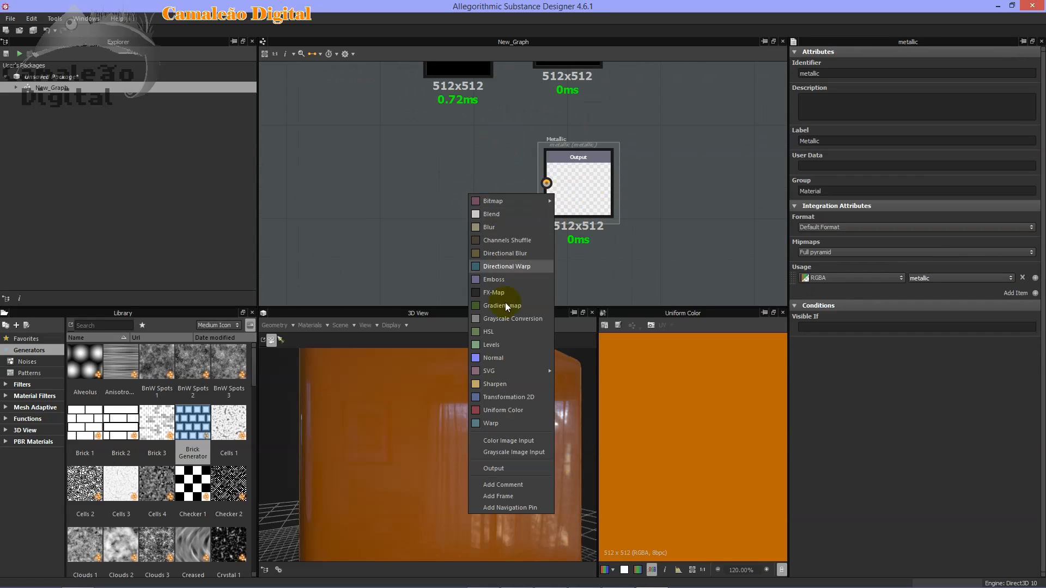
{"action": "left_click", "coordinate": [498, 422]}
{"action": "left_click", "coordinate": [971, 250]}
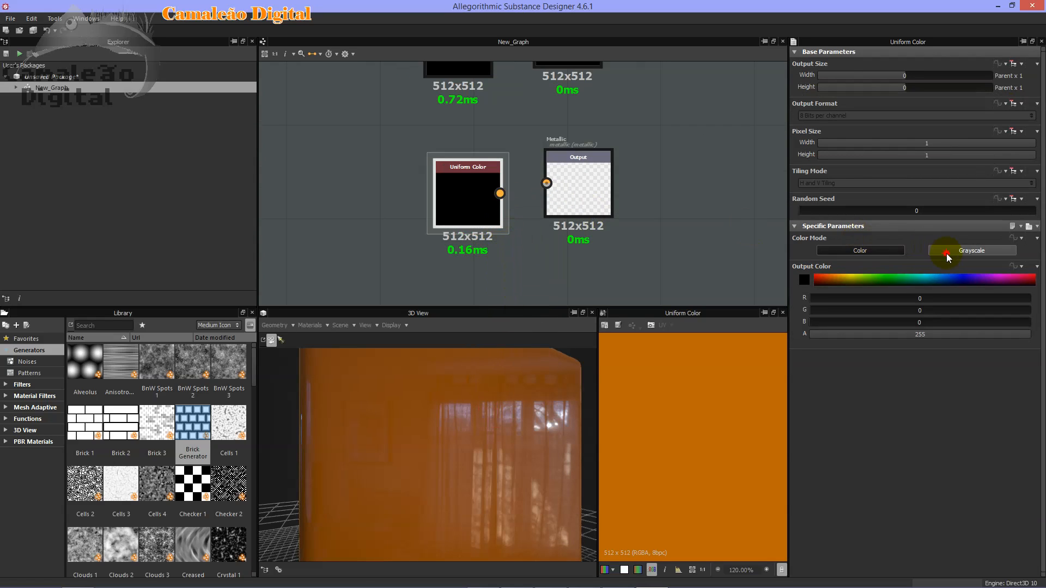
{"action": "left_click_drag", "start_coordinate": [500, 193], "coordinate": [547, 183]}
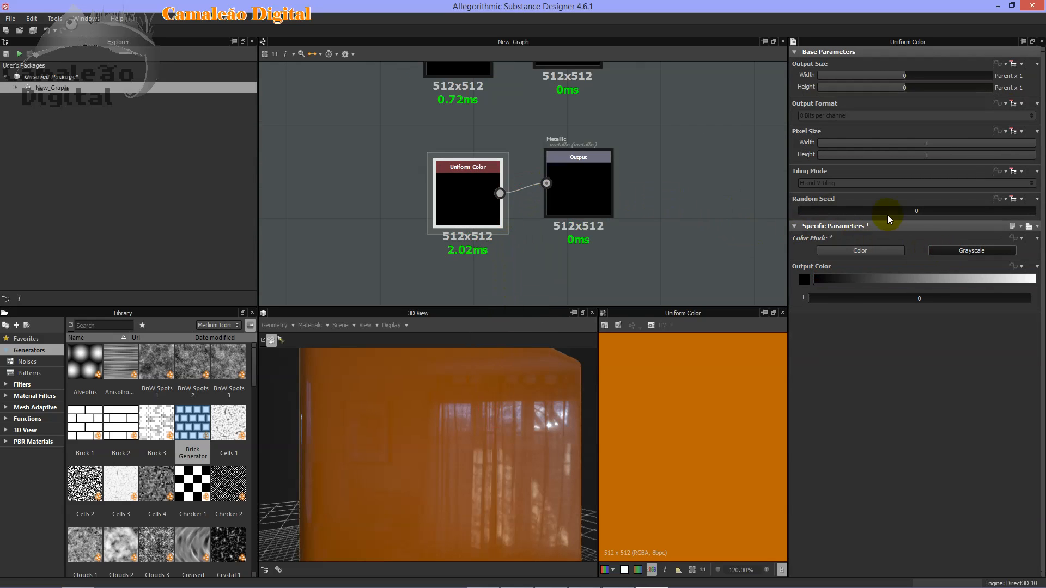
{"action": "left_click", "coordinate": [812, 279]}
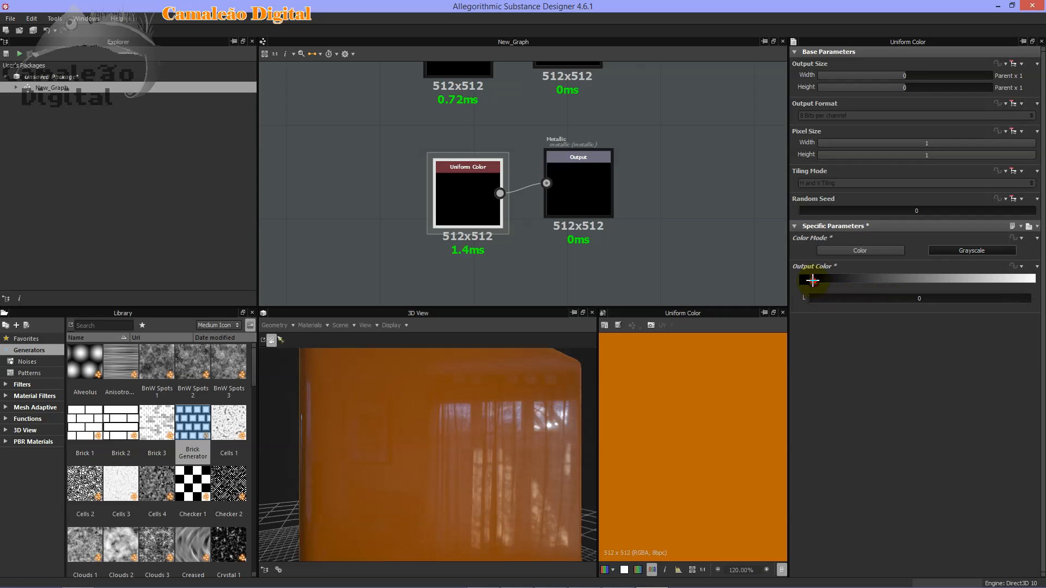
Alternate the metallic color between white (255) and black (0) to compare the cube's reflections, leaving it at white.
{"action": "left_click_drag", "start_coordinate": [534, 447], "coordinate": [571, 421]}
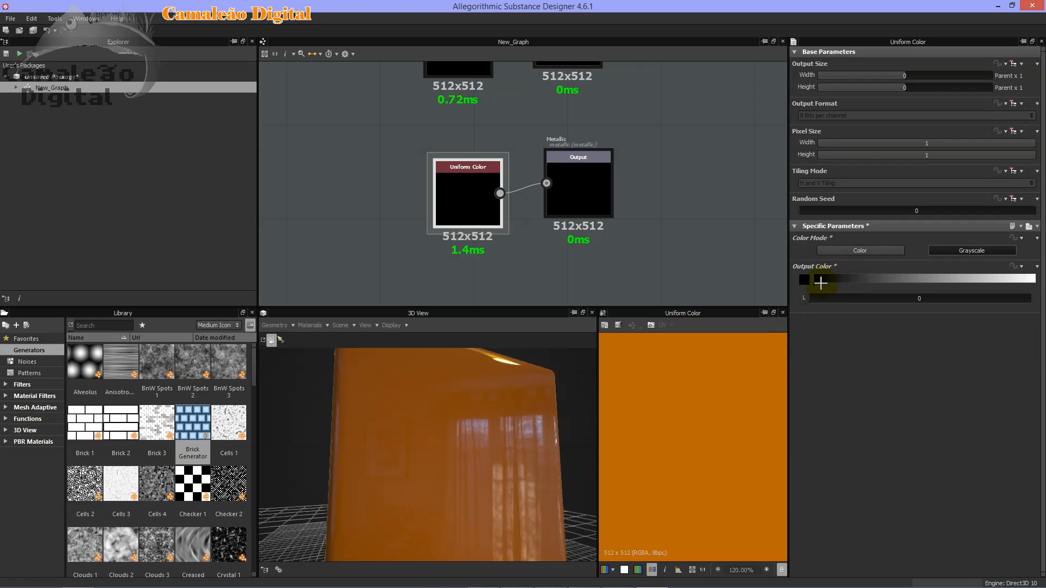
{"action": "left_click_drag", "start_coordinate": [817, 288], "coordinate": [1040, 287]}
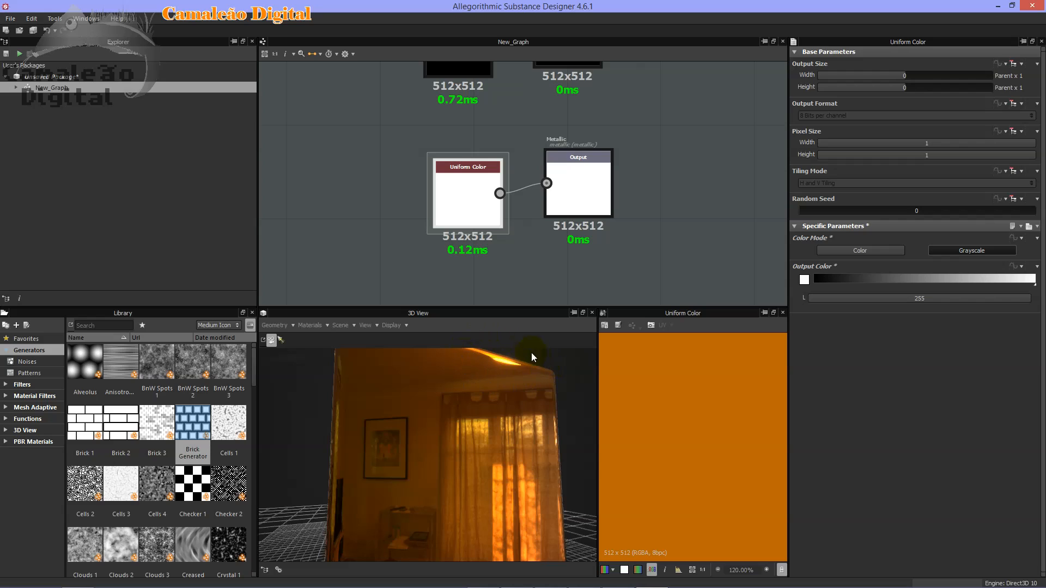
{"action": "left_click_drag", "start_coordinate": [1029, 279], "coordinate": [794, 278]}
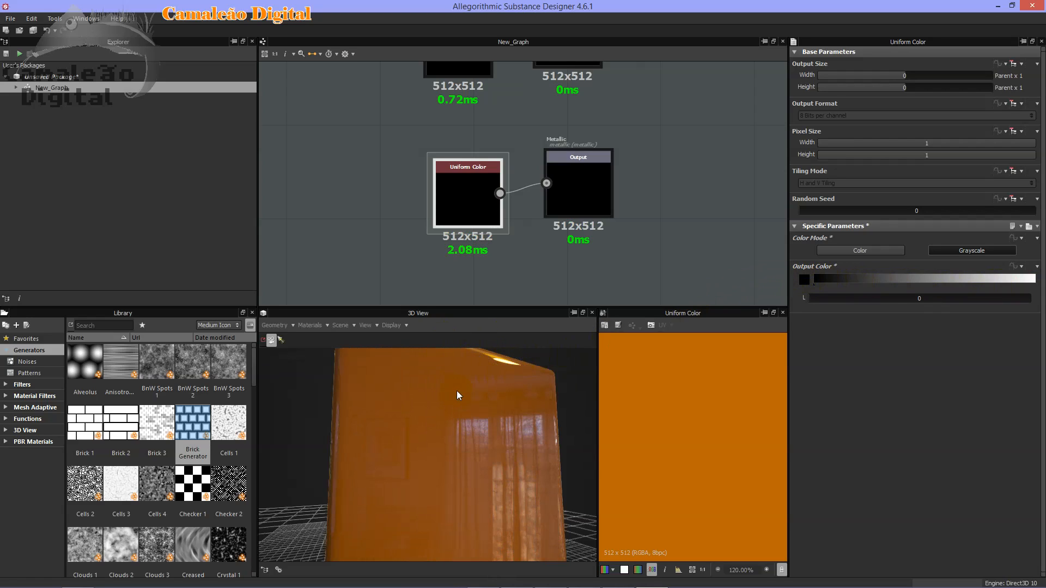
{"action": "left_click", "coordinate": [811, 284]}
{"action": "left_click_drag", "start_coordinate": [810, 287], "coordinate": [1035, 287]}
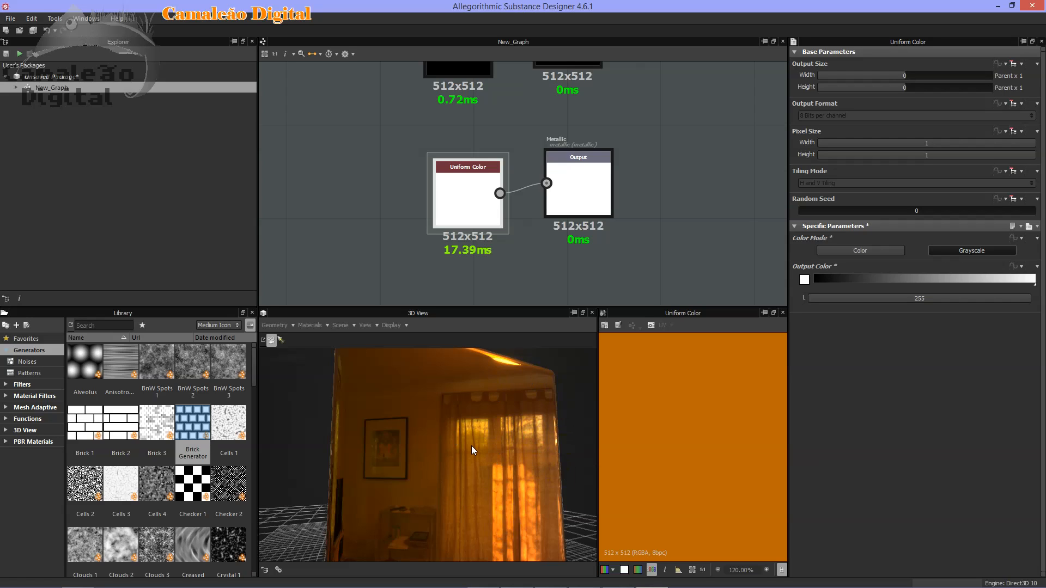
{"action": "left_click", "coordinate": [1031, 279]}
{"action": "left_click_drag", "start_coordinate": [1038, 288], "coordinate": [787, 255]}
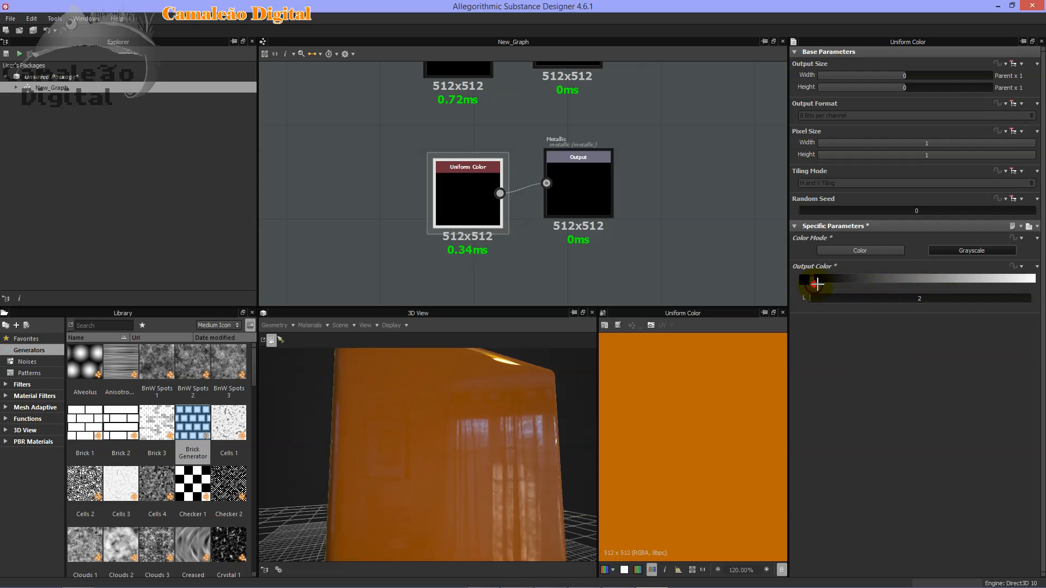
{"action": "left_click", "coordinate": [814, 284]}
{"action": "left_click_drag", "start_coordinate": [822, 287], "coordinate": [1040, 289]}
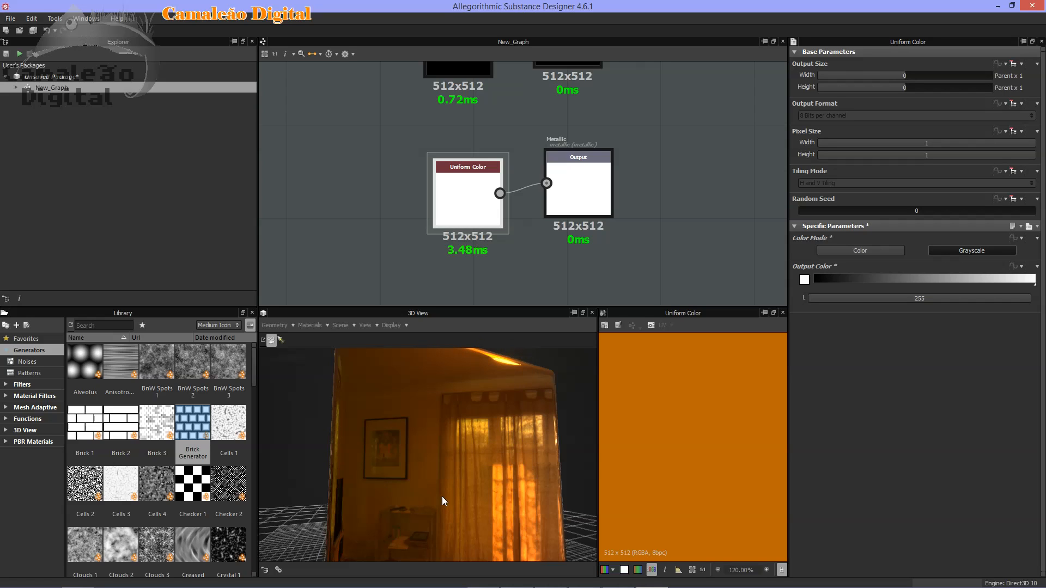
Raise the roughness color to 71 to check the metallic cube, then restore it to black (0).
{"action": "middle_click_drag", "start_coordinate": [403, 205], "coordinate": [403, 304]}
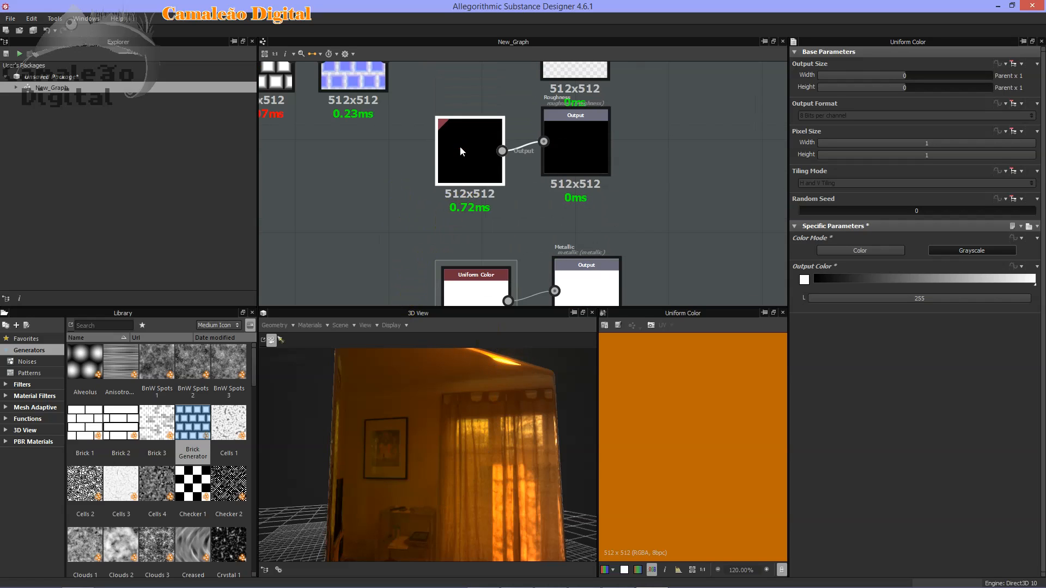
{"action": "double_click", "coordinate": [492, 145]}
{"action": "left_click", "coordinate": [820, 285]}
{"action": "left_click_drag", "start_coordinate": [819, 285], "coordinate": [875, 294]}
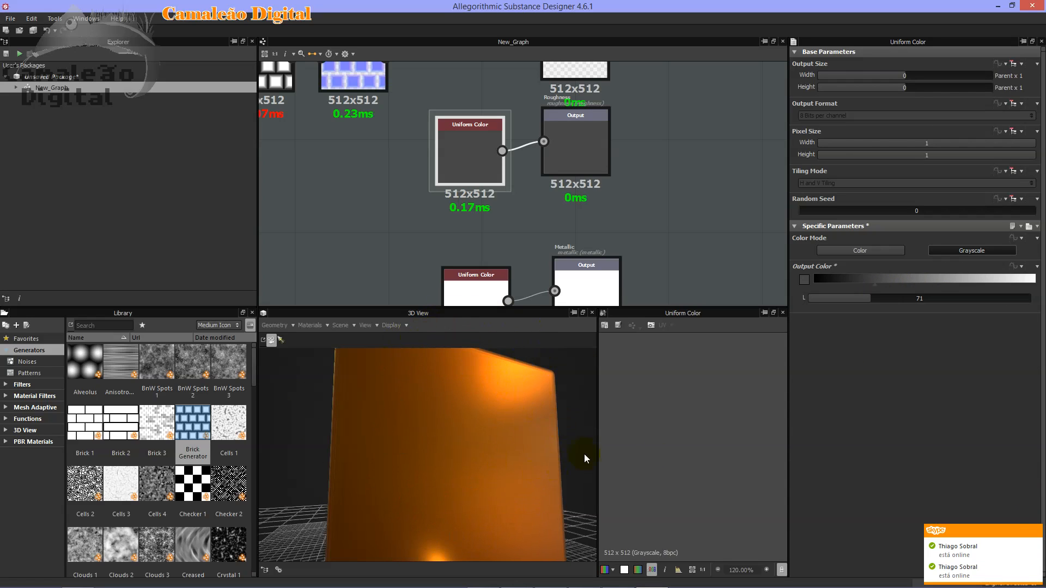
{"action": "left_click", "coordinate": [1037, 531]}
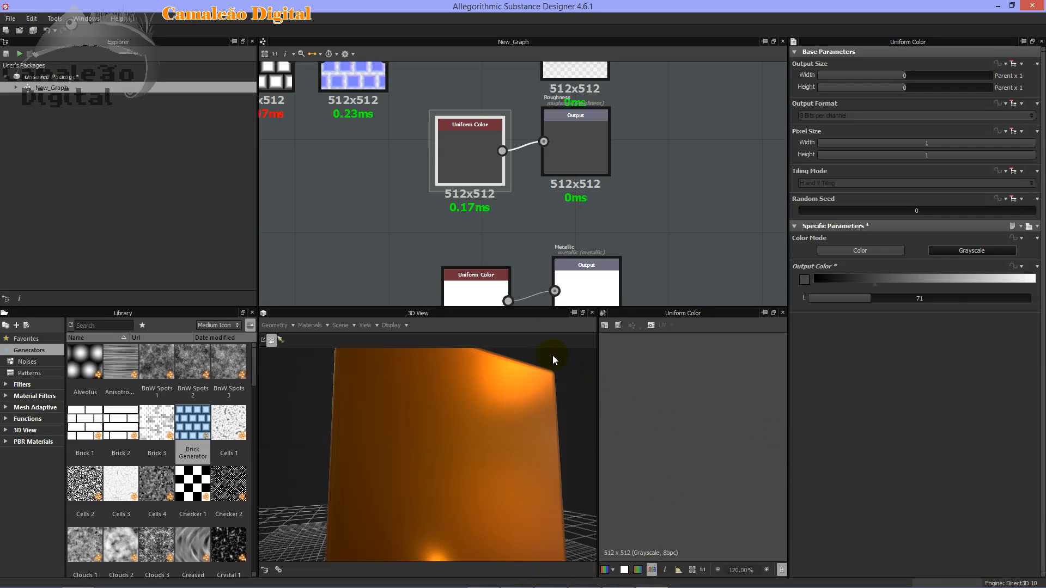
{"action": "left_click", "coordinate": [854, 283]}
{"action": "left_click_drag", "start_coordinate": [854, 282], "coordinate": [815, 282]}
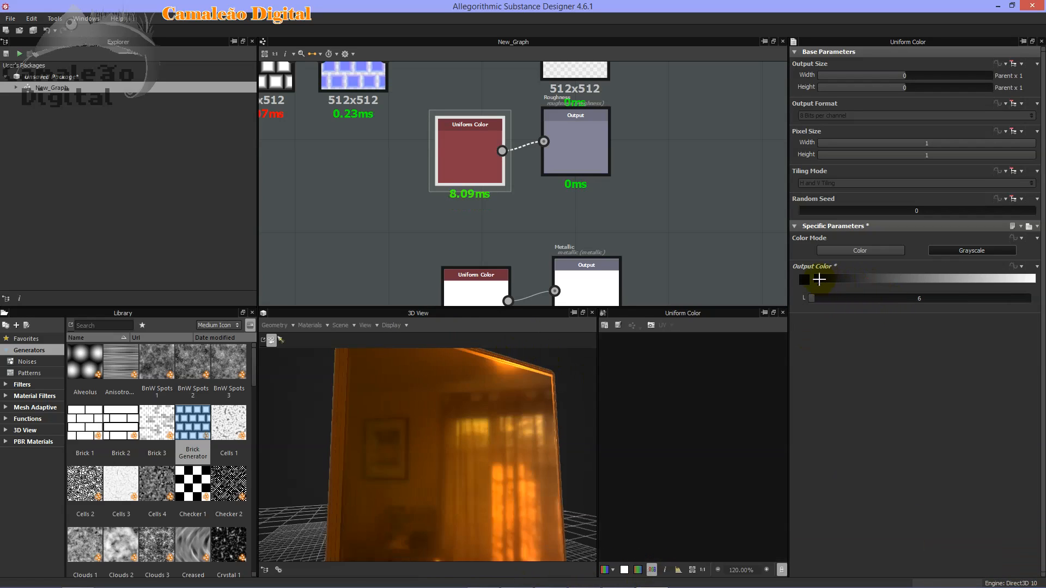
Set the metallic color to black (0) to compare the cube's reflection, then return it to white (255).
{"action": "scroll", "coordinate": [685, 249], "scroll_direction": "down", "scroll_amount": 2}
{"action": "left_click", "coordinate": [521, 268]}
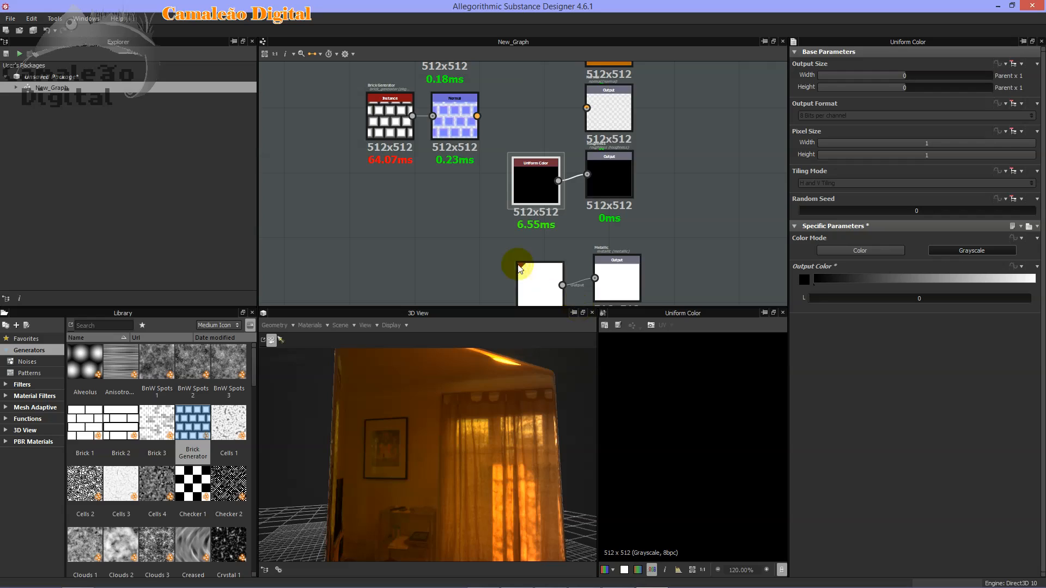
{"action": "scroll", "coordinate": [545, 240], "scroll_direction": "up", "scroll_amount": 3}
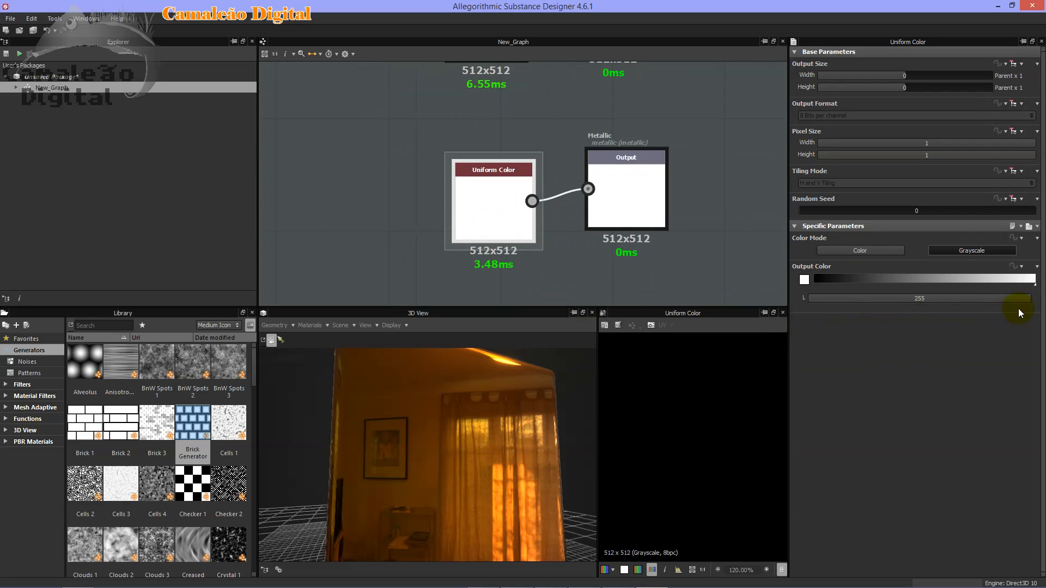
{"action": "left_click", "coordinate": [1022, 280]}
{"action": "left_click_drag", "start_coordinate": [1022, 280], "coordinate": [798, 265]}
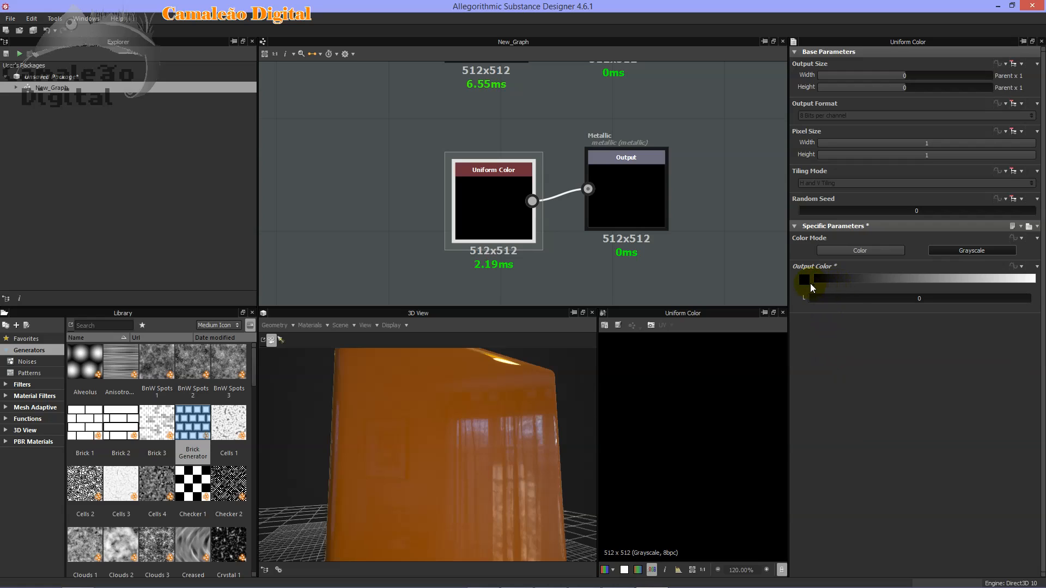
{"action": "left_click_drag", "start_coordinate": [810, 285], "coordinate": [1035, 287]}
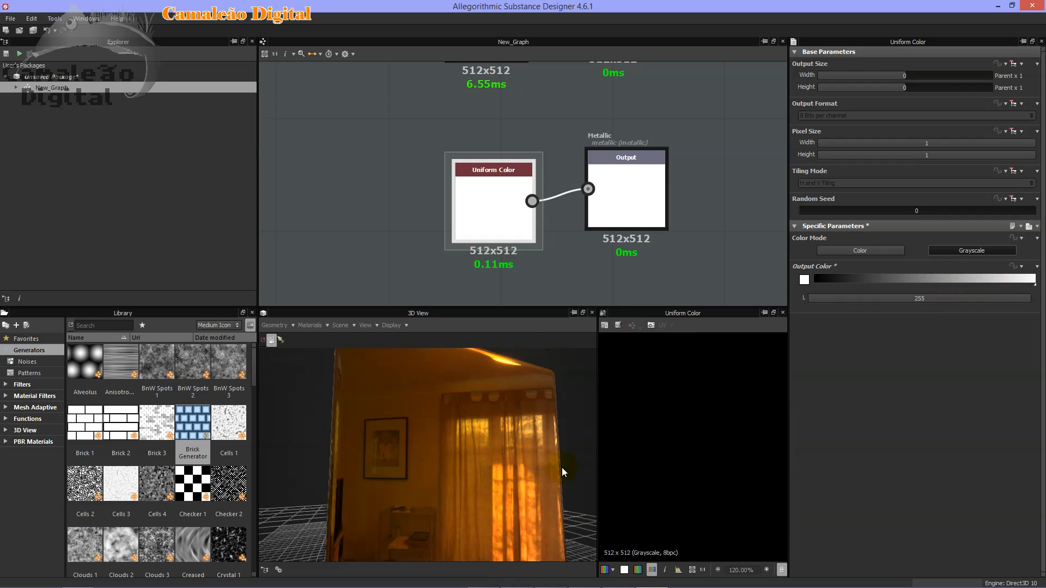
Line up the two grayscale Uniform Color nodes in one column, level with the Roughness and Metallic outputs.
{"action": "middle_click_drag", "start_coordinate": [449, 132], "coordinate": [513, 205]}
{"action": "scroll", "coordinate": [495, 166], "scroll_direction": "down", "scroll_amount": 4}
{"action": "scroll", "coordinate": [514, 201], "scroll_direction": "up", "scroll_amount": 3}
{"action": "left_click_drag", "start_coordinate": [498, 146], "coordinate": [479, 158]}
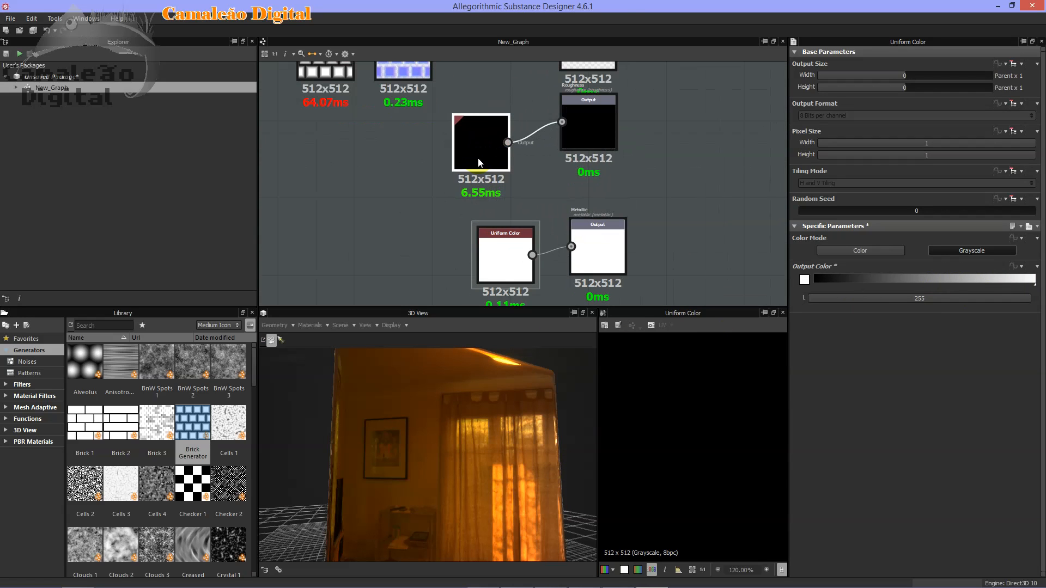
{"action": "left_click_drag", "start_coordinate": [519, 257], "coordinate": [488, 258]}
{"action": "left_click_drag", "start_coordinate": [490, 141], "coordinate": [473, 145]}
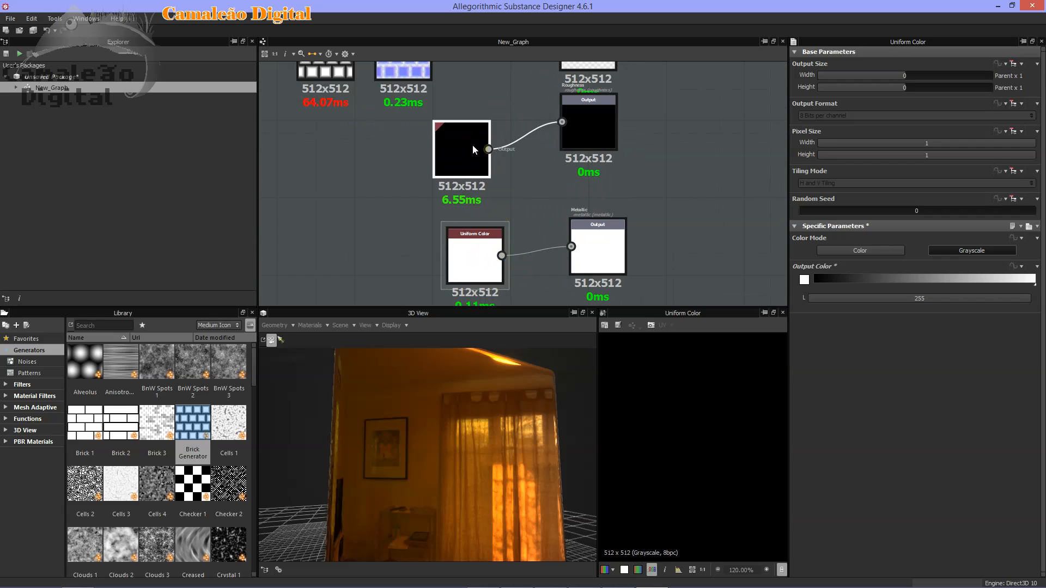
{"action": "left_click_drag", "start_coordinate": [480, 252], "coordinate": [477, 231]}
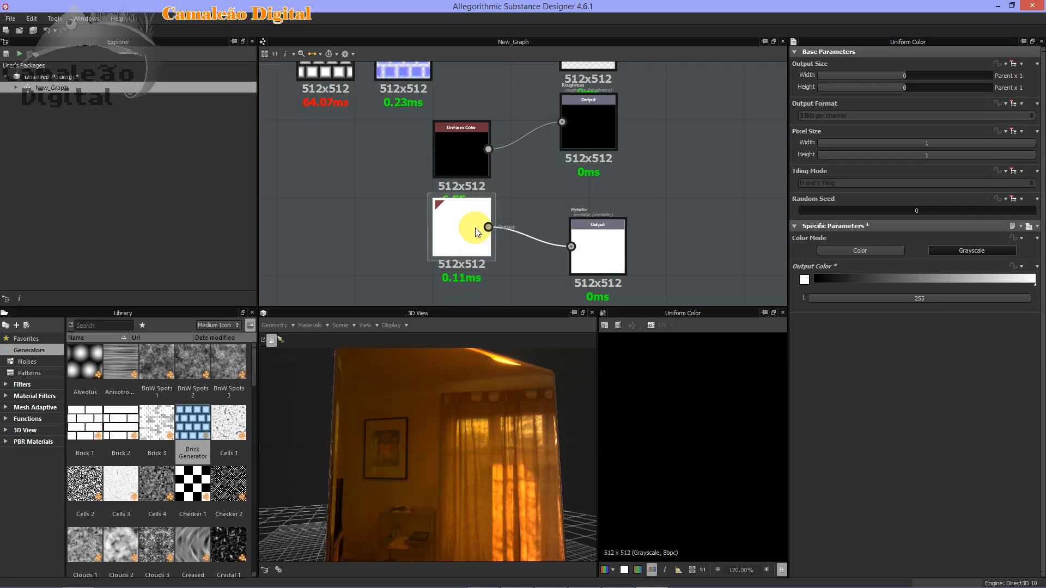
{"action": "mouse_move", "coordinate": [476, 227]}
{"action": "left_mouse_down"}
{"action": "mouse_move", "coordinate": [473, 256]}
{"action": "mouse_move", "coordinate": [472, 245]}
{"action": "left_mouse_up"}
{"action": "left_click_drag", "start_coordinate": [474, 145], "coordinate": [465, 126]}
{"action": "left_click_drag", "start_coordinate": [616, 121], "coordinate": [615, 128]}
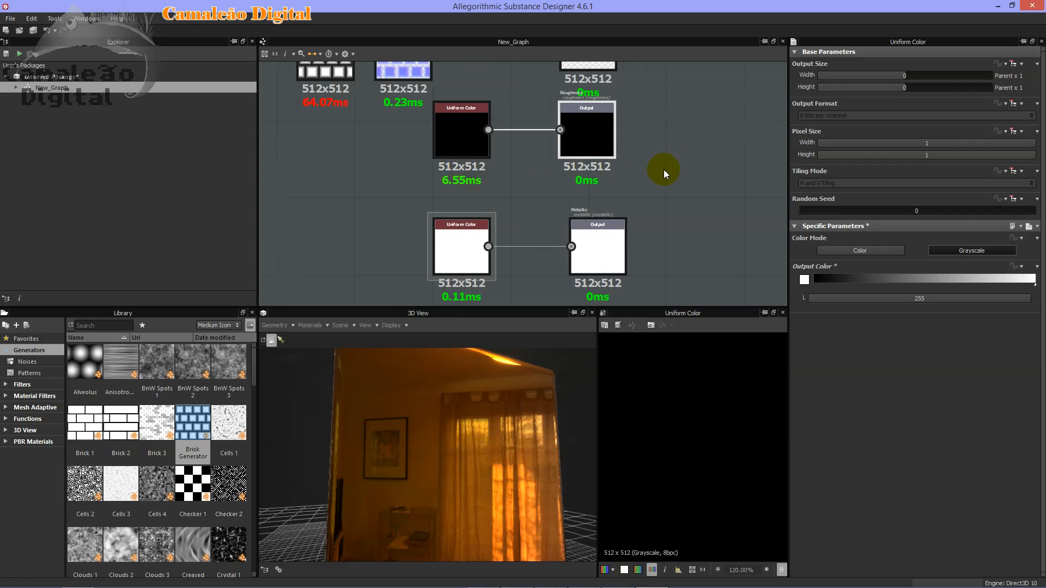
Connect the Normal node to the Normal output and inspect the brick relief on the cube.
{"action": "scroll", "coordinate": [663, 169], "scroll_direction": "down", "scroll_amount": 3}
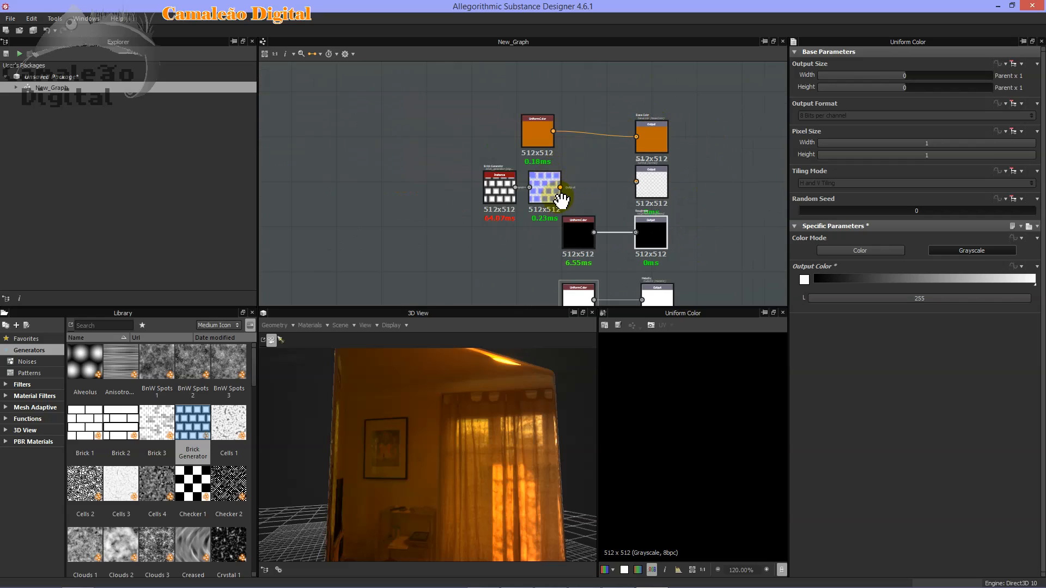
{"action": "middle_click_drag", "start_coordinate": [557, 197], "coordinate": [548, 169]}
{"action": "scroll", "coordinate": [581, 162], "scroll_direction": "up", "scroll_amount": 1}
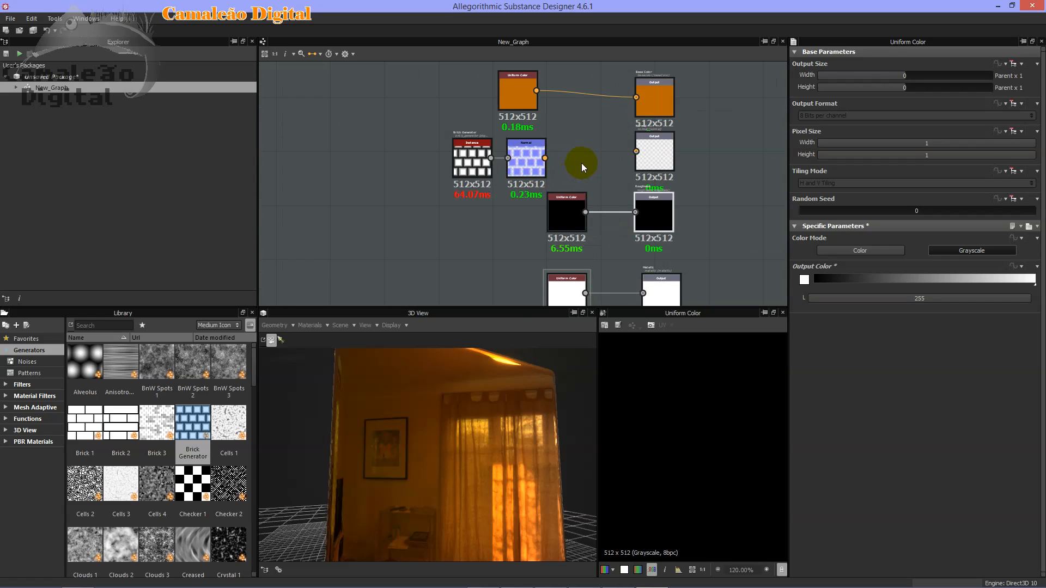
{"action": "left_click_drag", "start_coordinate": [546, 158], "coordinate": [656, 152]}
{"action": "middle_click_drag", "start_coordinate": [660, 214], "coordinate": [629, 181]}
{"action": "scroll", "coordinate": [628, 181], "scroll_direction": "down", "scroll_amount": 1}
{"action": "scroll", "coordinate": [520, 413], "scroll_direction": "up", "scroll_amount": 3}
{"action": "left_click_drag", "start_coordinate": [518, 419], "coordinate": [501, 431]}
{"action": "scroll", "coordinate": [518, 460], "scroll_direction": "down", "scroll_amount": 3}
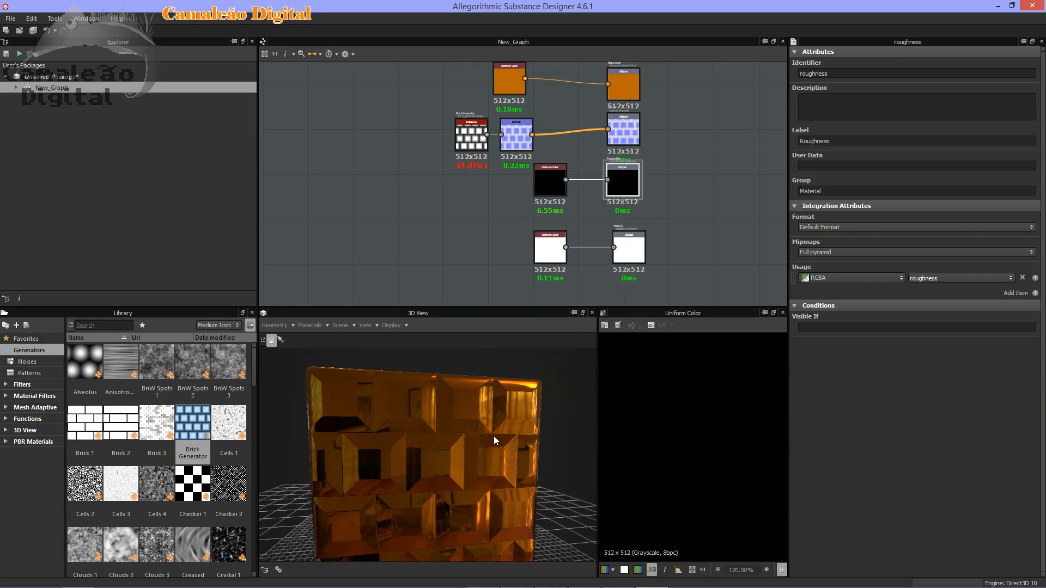
Rearrange the Roughness and Metallic rows below the Normal output, with their output nodes aligned in one column.
{"action": "scroll", "coordinate": [657, 238], "scroll_direction": "down", "scroll_amount": 2}
{"action": "middle_click_drag", "start_coordinate": [666, 176], "coordinate": [648, 189]}
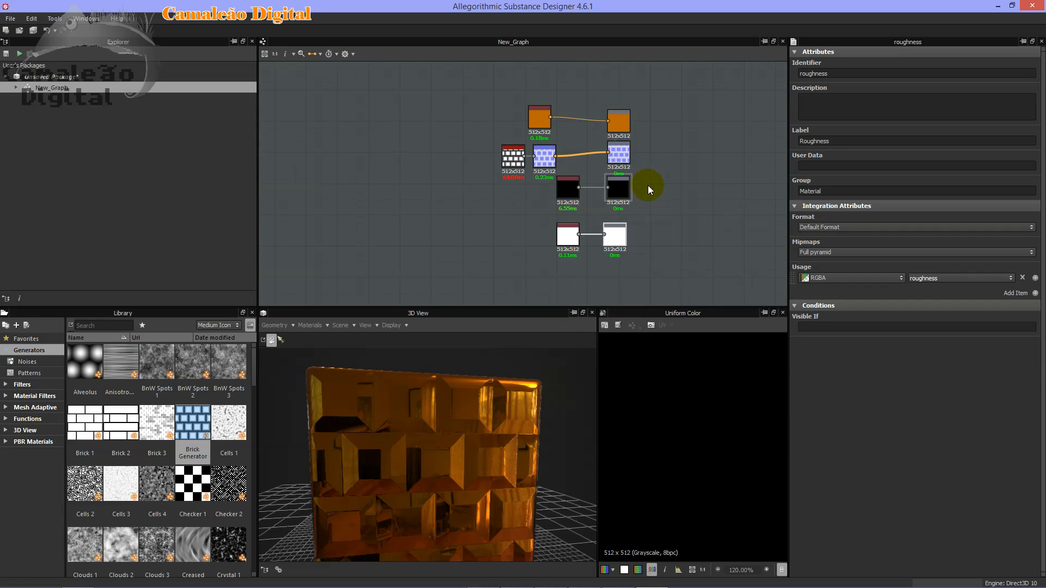
{"action": "scroll", "coordinate": [648, 187], "scroll_direction": "up", "scroll_amount": 2}
{"action": "left_click_drag", "start_coordinate": [607, 231], "coordinate": [612, 231]}
{"action": "middle_click_drag", "start_coordinate": [699, 115], "coordinate": [672, 149]}
{"action": "scroll", "coordinate": [691, 175], "scroll_direction": "up", "scroll_amount": 1}
{"action": "scroll", "coordinate": [674, 194], "scroll_direction": "down", "scroll_amount": 2}
{"action": "scroll", "coordinate": [671, 170], "scroll_direction": "up", "scroll_amount": 1}
{"action": "left_click_drag", "start_coordinate": [488, 183], "coordinate": [608, 191]}
{"action": "scroll", "coordinate": [649, 186], "scroll_direction": "up", "scroll_amount": 3}
{"action": "left_click", "coordinate": [649, 186]}
{"action": "scroll", "coordinate": [649, 186], "scroll_direction": "down", "scroll_amount": 3}
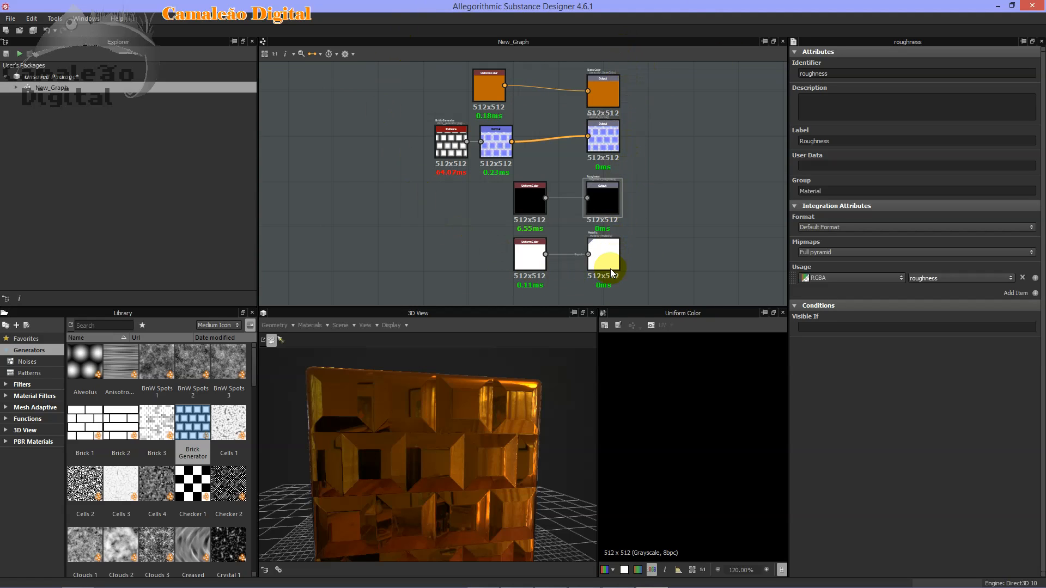
Move the orange Uniform Color, Normal and Brick Generator nodes closer to their outputs and straighten the Base Color and Normal rows.
{"action": "middle_click_drag", "start_coordinate": [665, 164], "coordinate": [667, 213]}
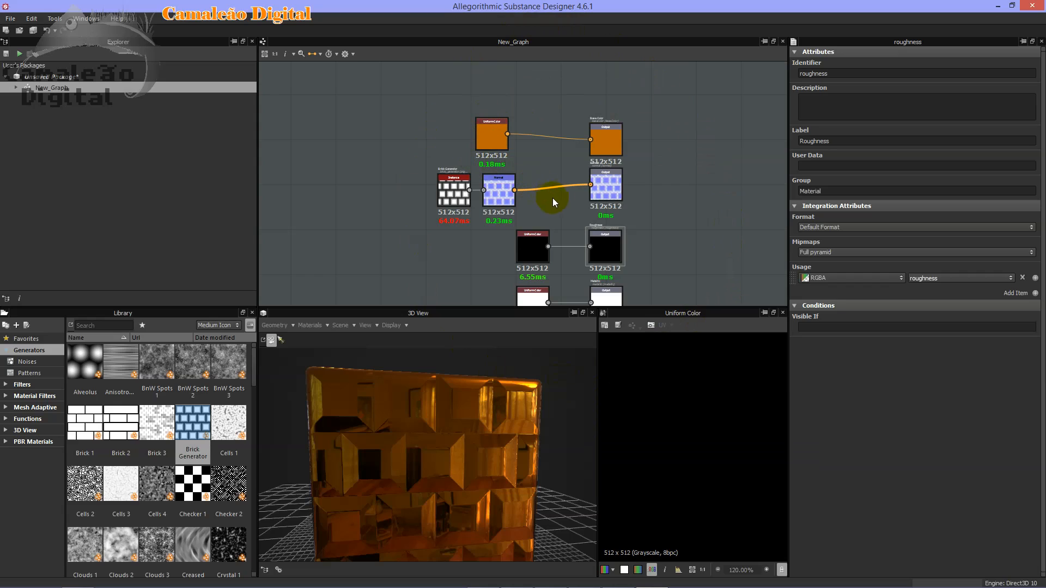
{"action": "middle_click_drag", "start_coordinate": [611, 222], "coordinate": [619, 154]}
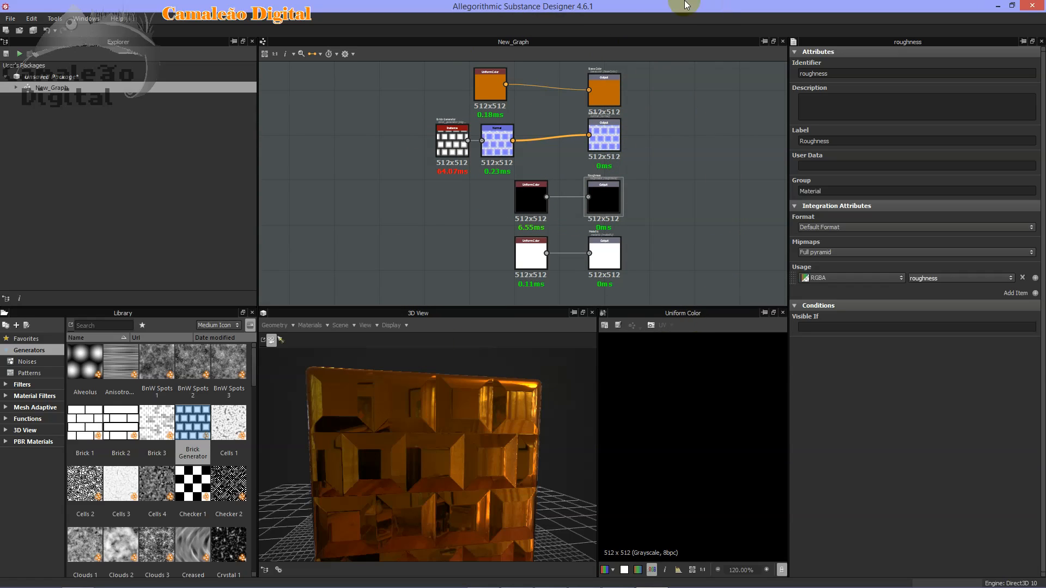
{"action": "left_click_drag", "start_coordinate": [495, 86], "coordinate": [526, 87]}
{"action": "left_click_drag", "start_coordinate": [493, 121], "coordinate": [538, 125]}
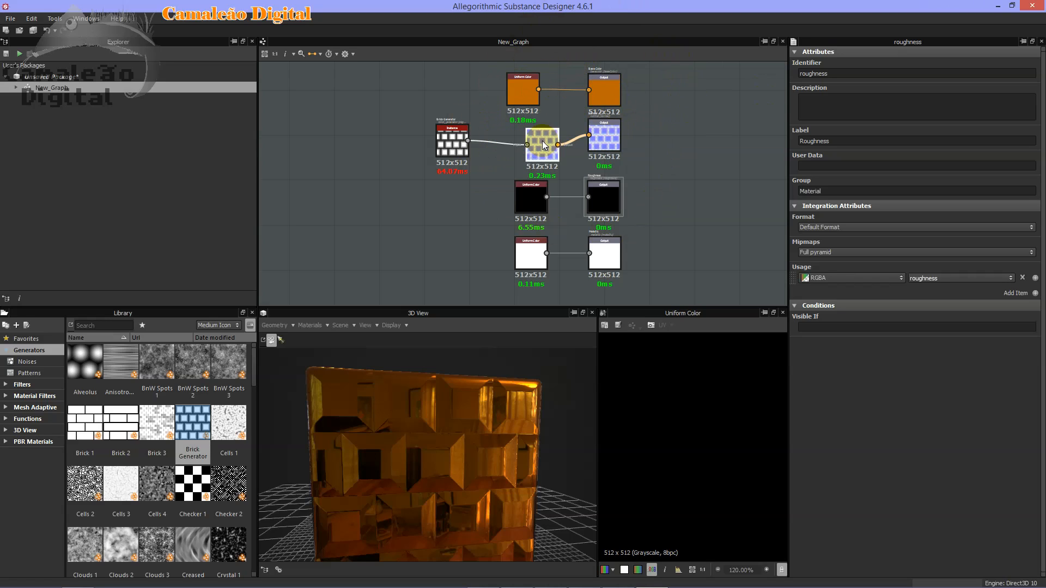
{"action": "left_click_drag", "start_coordinate": [445, 136], "coordinate": [478, 137]}
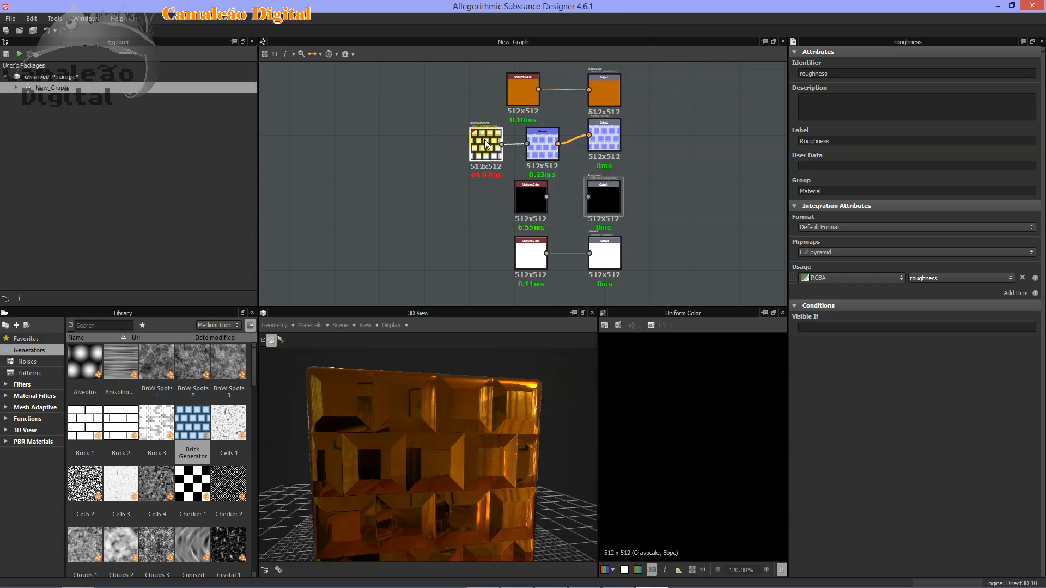
{"action": "left_click_drag", "start_coordinate": [541, 148], "coordinate": [530, 144]}
{"action": "left_click_drag", "start_coordinate": [612, 130], "coordinate": [613, 136]}
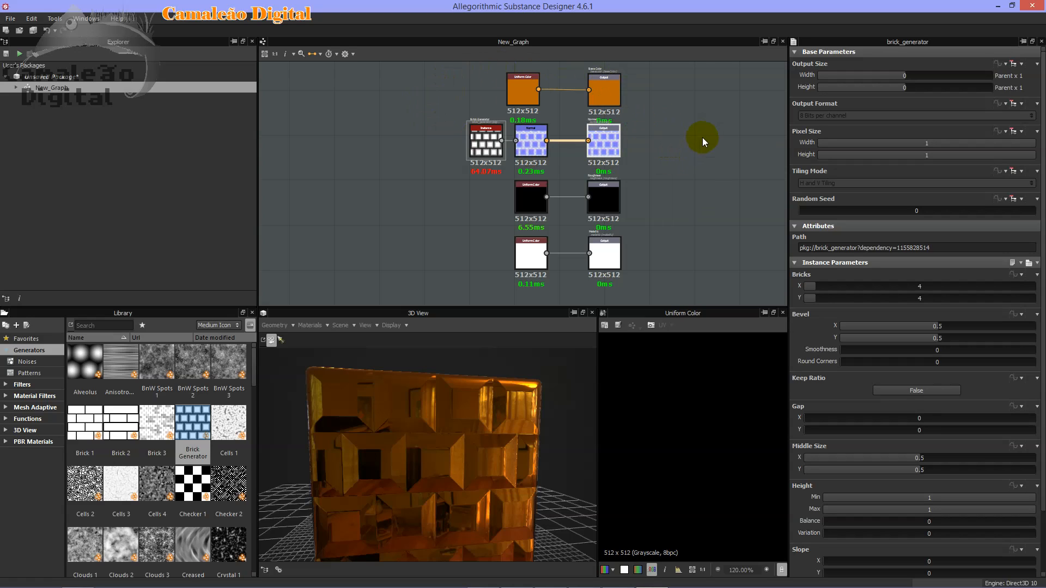
{"action": "middle_click_drag", "start_coordinate": [701, 137], "coordinate": [708, 170]}
{"action": "left_click", "coordinate": [624, 124]}
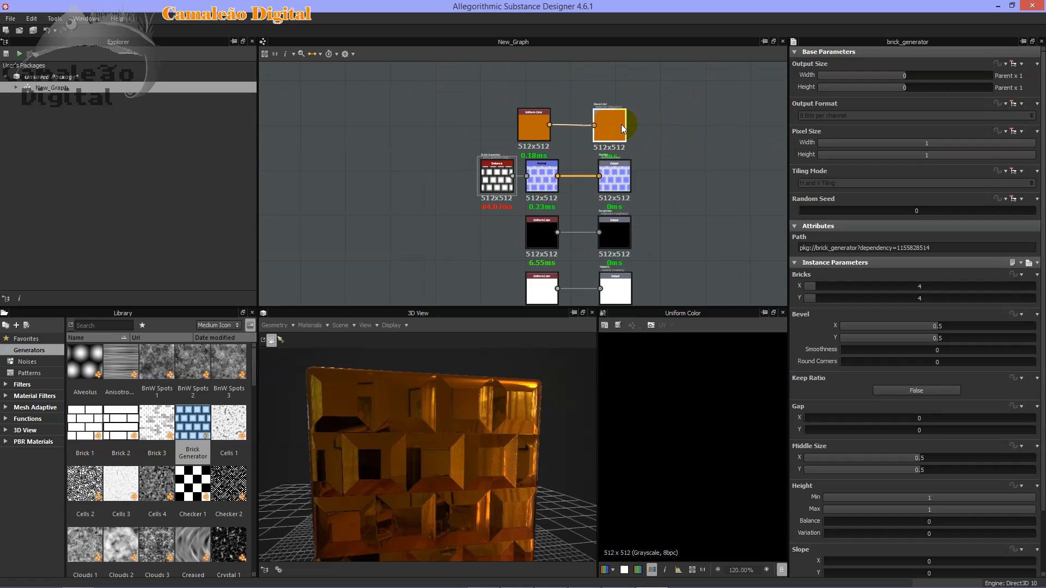
{"action": "left_click_drag", "start_coordinate": [619, 129], "coordinate": [618, 126]}
{"action": "scroll", "coordinate": [652, 169], "scroll_direction": "up", "scroll_amount": 4}
{"action": "scroll", "coordinate": [652, 169], "scroll_direction": "down", "scroll_amount": 5}
{"action": "scroll", "coordinate": [652, 169], "scroll_direction": "up", "scroll_amount": 4}
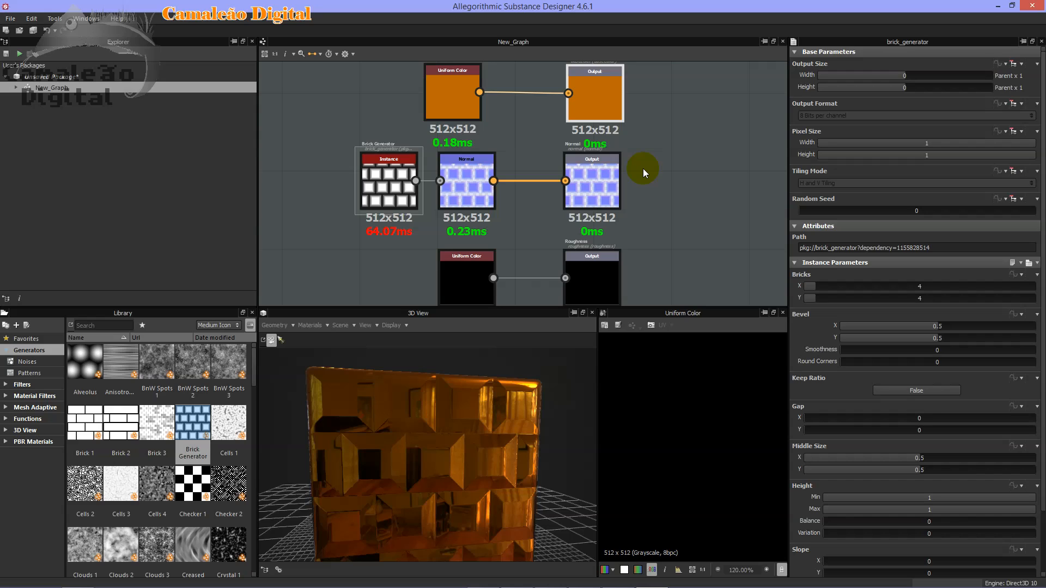
{"action": "scroll", "coordinate": [672, 198], "scroll_direction": "up", "scroll_amount": 2}
{"action": "middle_click_drag", "start_coordinate": [671, 196], "coordinate": [615, 209]}
{"action": "scroll", "coordinate": [687, 155], "scroll_direction": "down", "scroll_amount": 1}
{"action": "scroll", "coordinate": [679, 177], "scroll_direction": "down", "scroll_amount": 1}
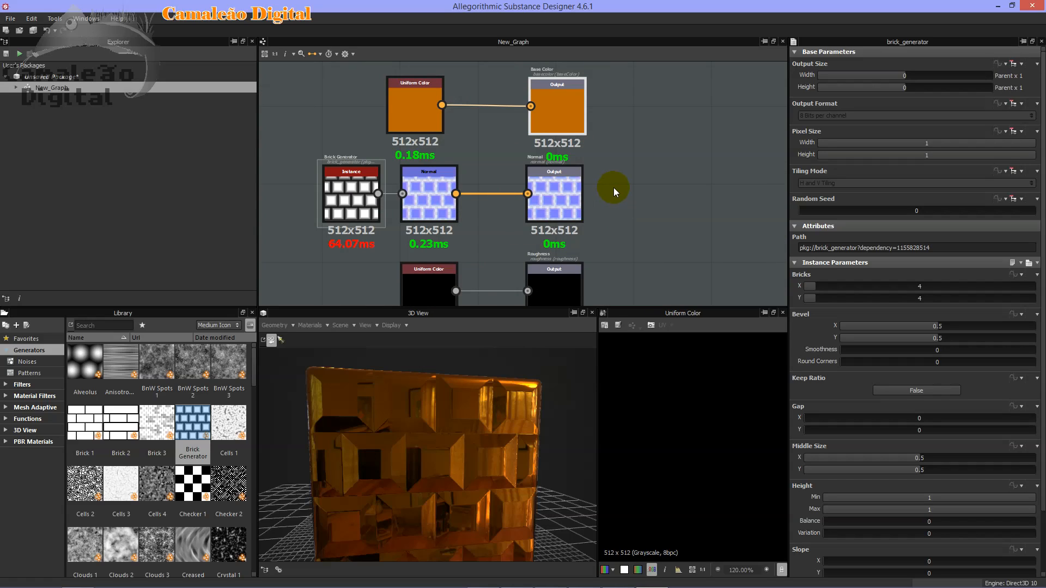